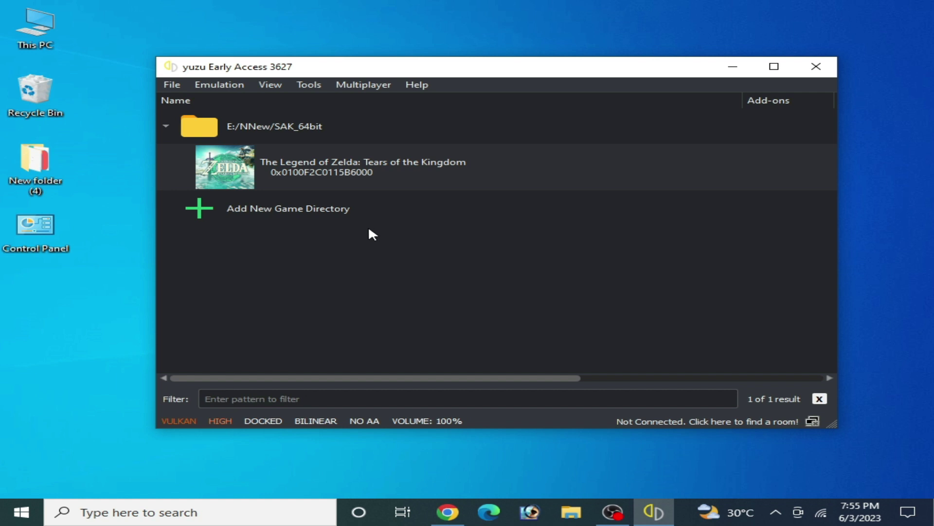
Open yuzu's configuration from the Emulation menu and enable Multicore CPU Emulation.
{"action": "left_click", "coordinate": [209, 83]}
{"action": "left_click", "coordinate": [244, 161]}
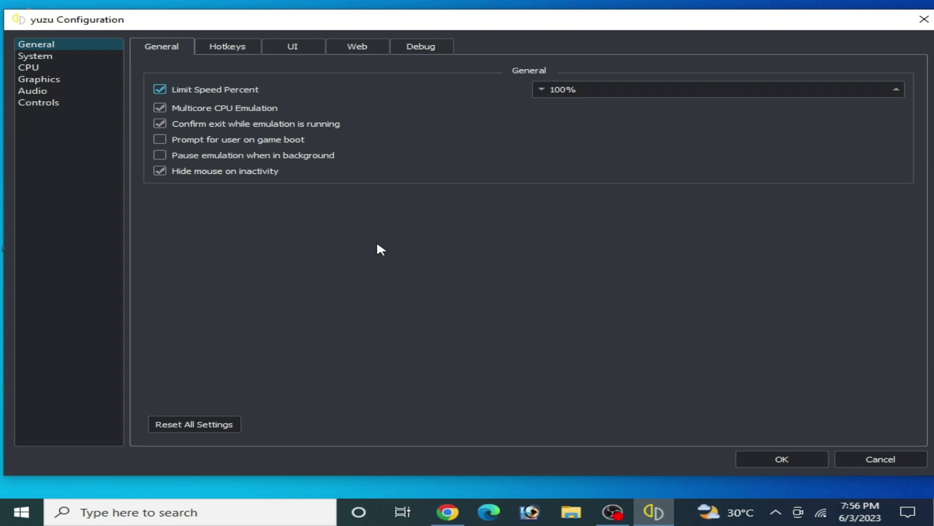
{"action": "left_click", "coordinate": [160, 107]}
On the CPU page, try Unsafe CPU accuracy, then set it back to Auto.
{"action": "left_click", "coordinate": [30, 56]}
{"action": "left_click", "coordinate": [29, 67]}
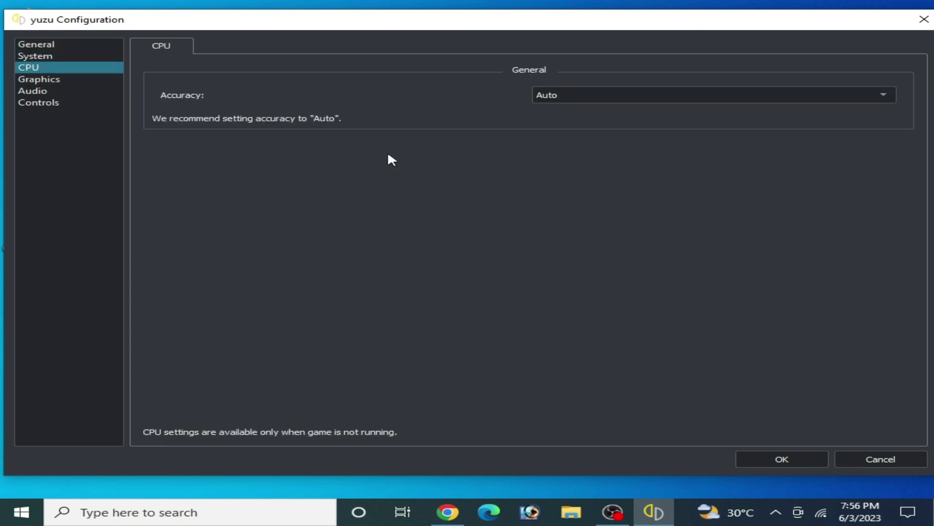
{"action": "left_click", "coordinate": [566, 95]}
{"action": "left_click", "coordinate": [551, 99]}
{"action": "left_click", "coordinate": [553, 98]}
{"action": "left_click", "coordinate": [550, 125]}
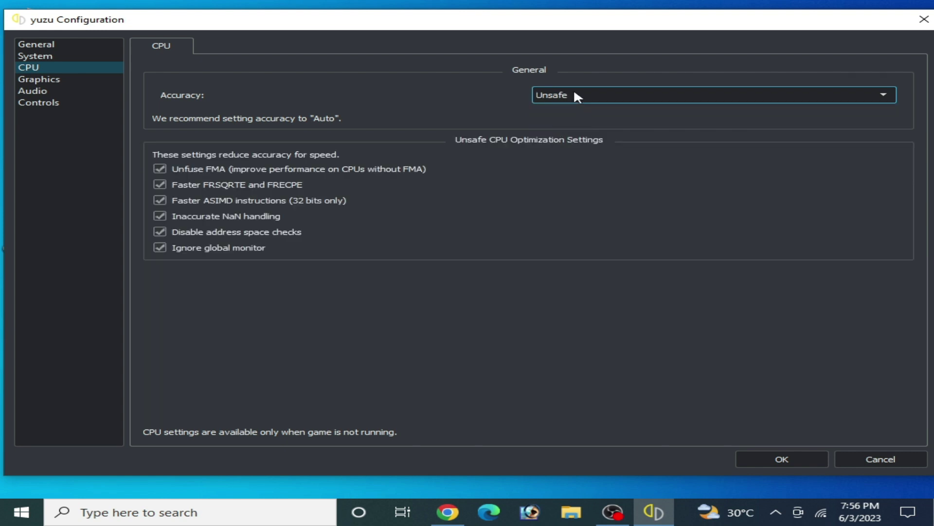
{"action": "left_click", "coordinate": [574, 94]}
{"action": "left_click", "coordinate": [564, 108]}
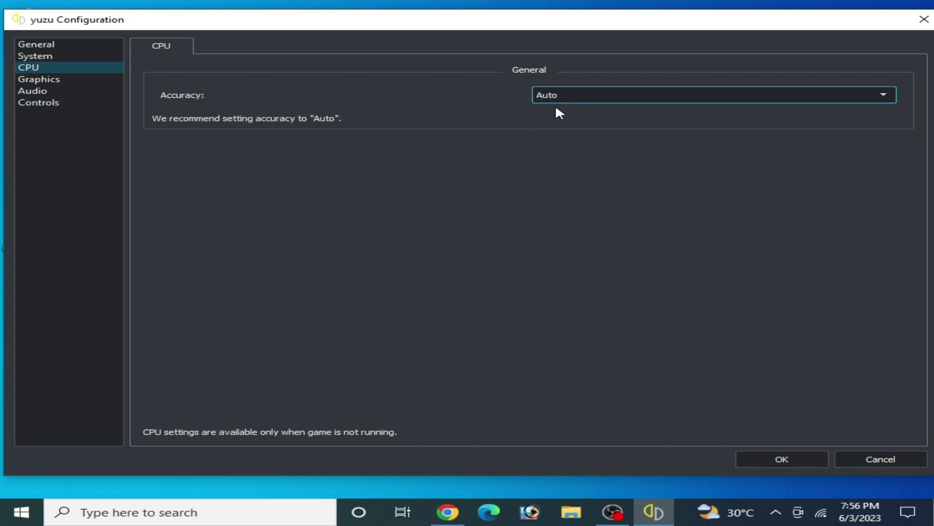
Try Unsafe accuracy once more before settling CPU accuracy on Auto.
{"action": "left_click", "coordinate": [569, 94]}
{"action": "left_click", "coordinate": [563, 104]}
{"action": "left_click", "coordinate": [562, 98]}
{"action": "left_click", "coordinate": [560, 125]}
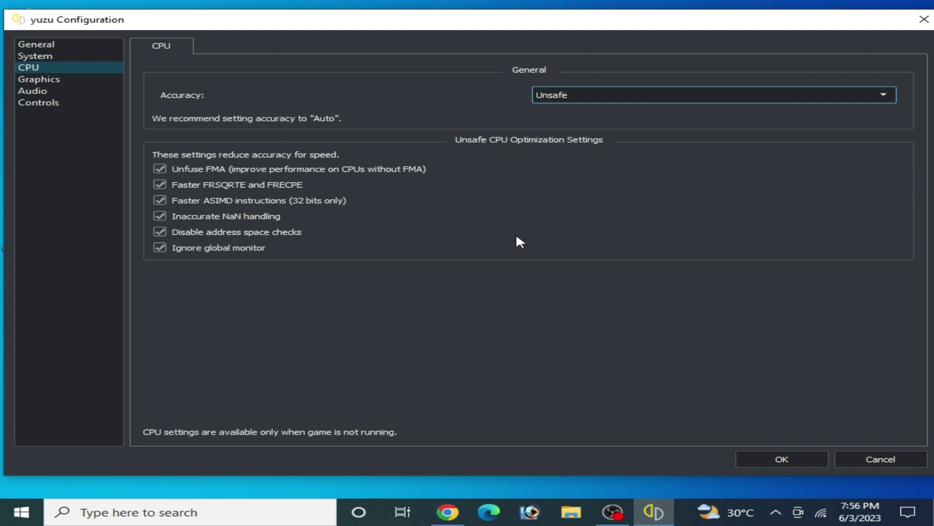
{"action": "left_click", "coordinate": [567, 92]}
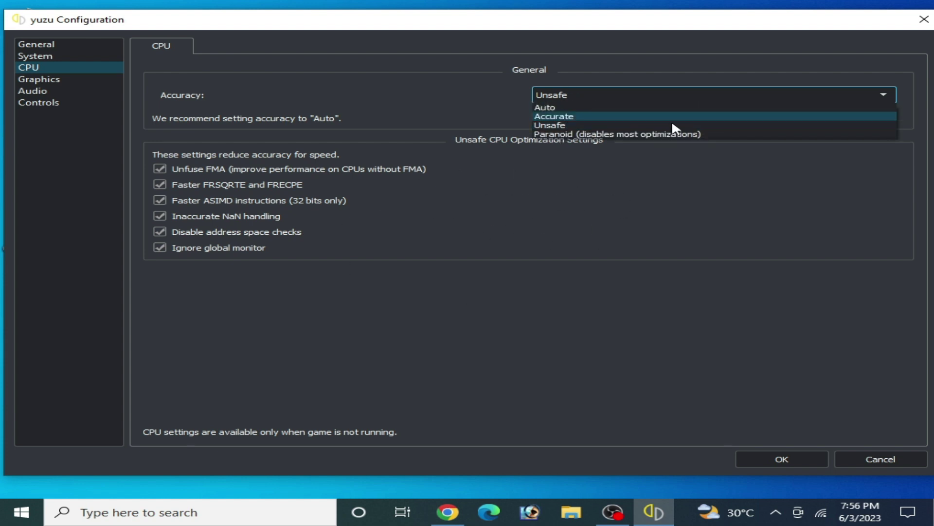
{"action": "left_click", "coordinate": [555, 105]}
{"action": "left_click", "coordinate": [39, 79]}
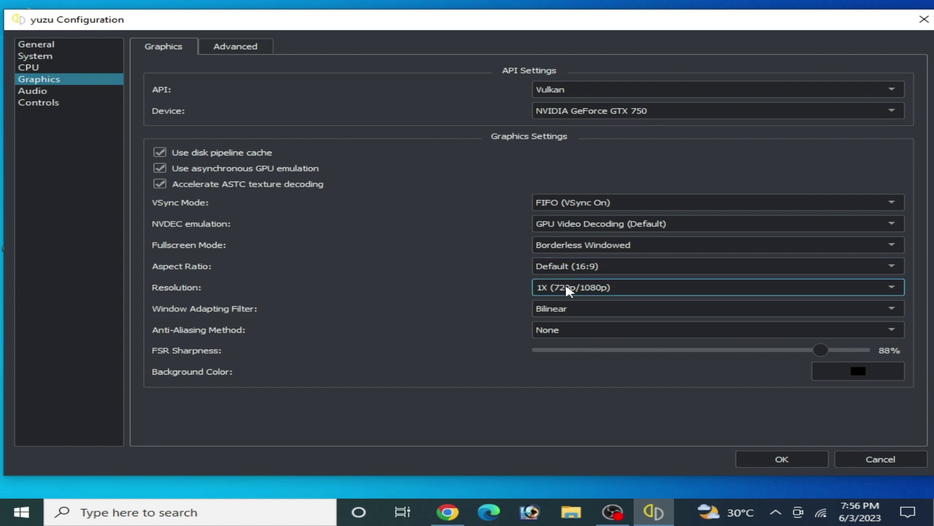
Keep 1X resolution and no anti-aliasing, and use the AMD FidelityFX Super Resolution filter.
{"action": "left_click", "coordinate": [593, 287]}
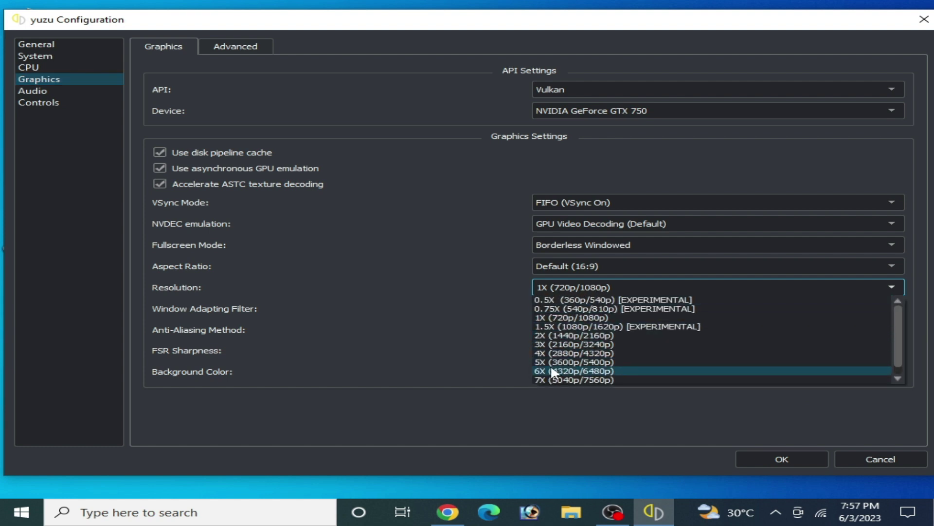
{"action": "left_click", "coordinate": [553, 379]}
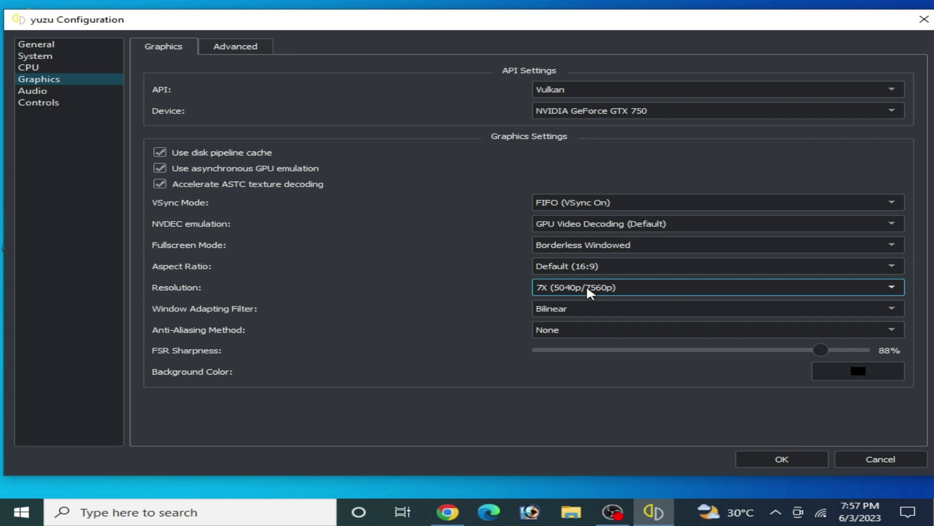
{"action": "left_click", "coordinate": [574, 288]}
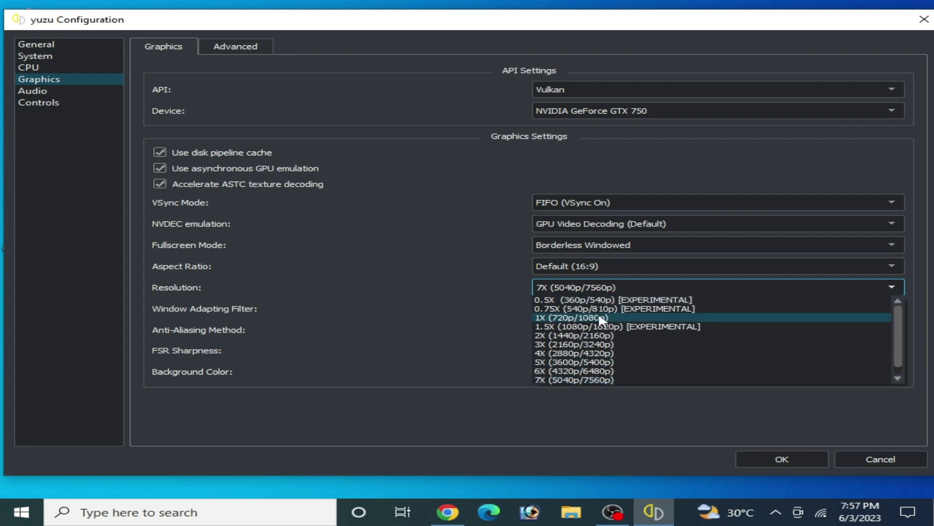
{"action": "left_click", "coordinate": [548, 317]}
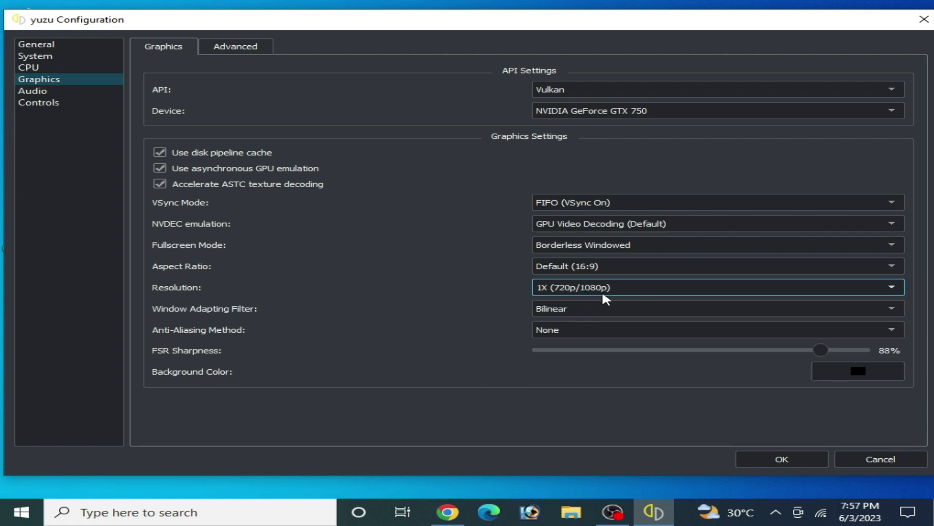
{"action": "left_click", "coordinate": [568, 326]}
{"action": "left_click", "coordinate": [572, 328]}
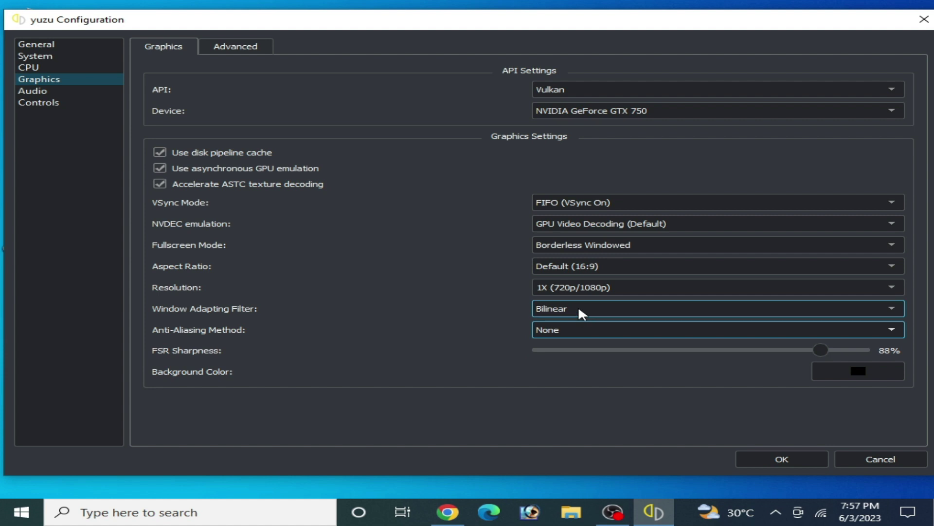
{"action": "left_click", "coordinate": [579, 309]}
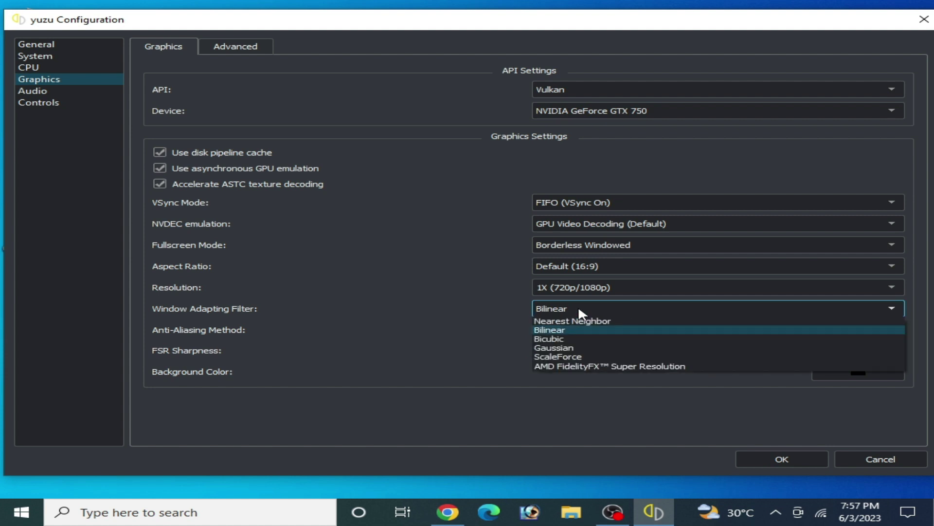
{"action": "left_click", "coordinate": [576, 366]}
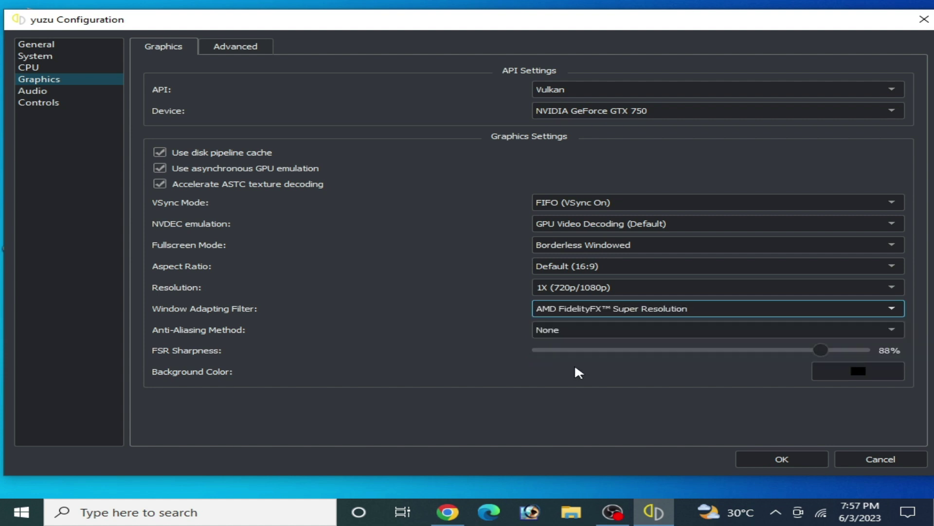
Keep the graphics API on Vulkan after briefly switching to OpenGL.
{"action": "left_click", "coordinate": [568, 94]}
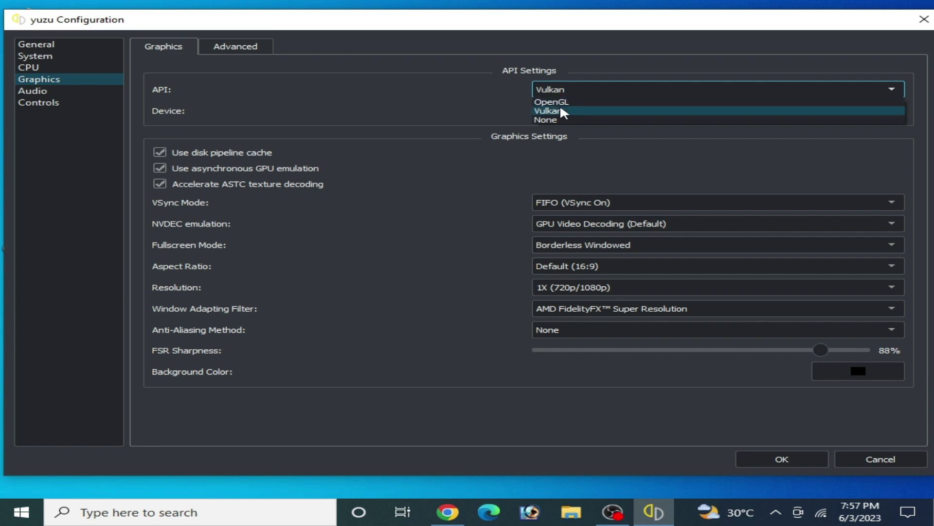
{"action": "left_click", "coordinate": [559, 111]}
{"action": "left_click", "coordinate": [605, 93]}
{"action": "left_click", "coordinate": [557, 112]}
{"action": "left_click", "coordinate": [582, 92]}
{"action": "left_click", "coordinate": [574, 105]}
{"action": "left_click", "coordinate": [579, 92]}
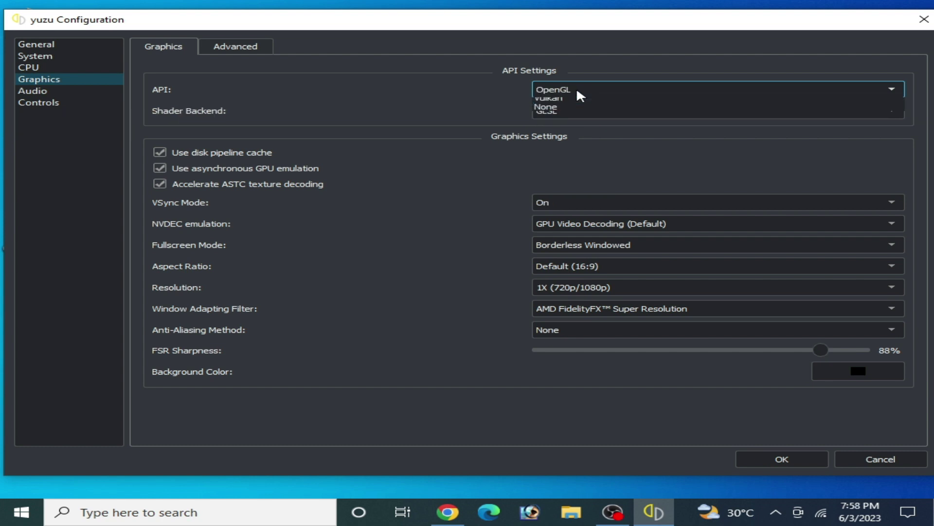
{"action": "left_click", "coordinate": [573, 111]}
{"action": "left_click", "coordinate": [579, 92]}
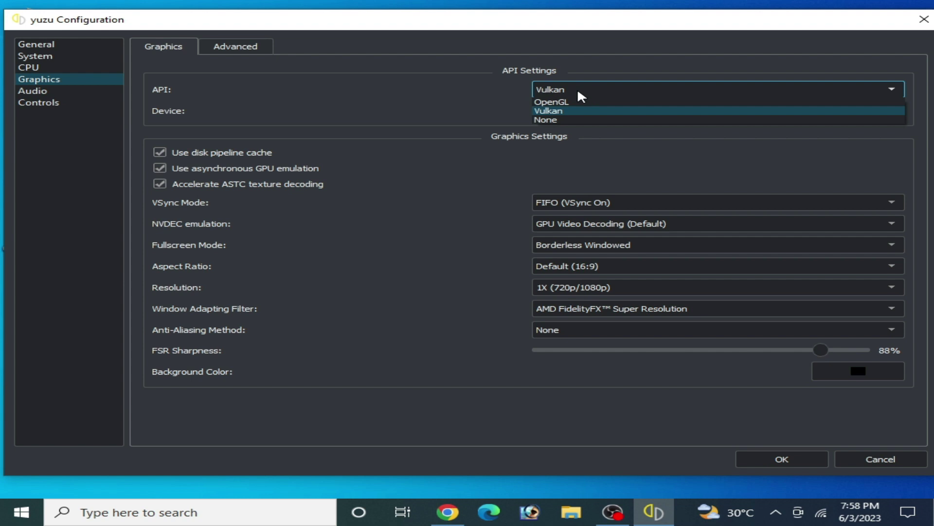
{"action": "left_click", "coordinate": [568, 111]}
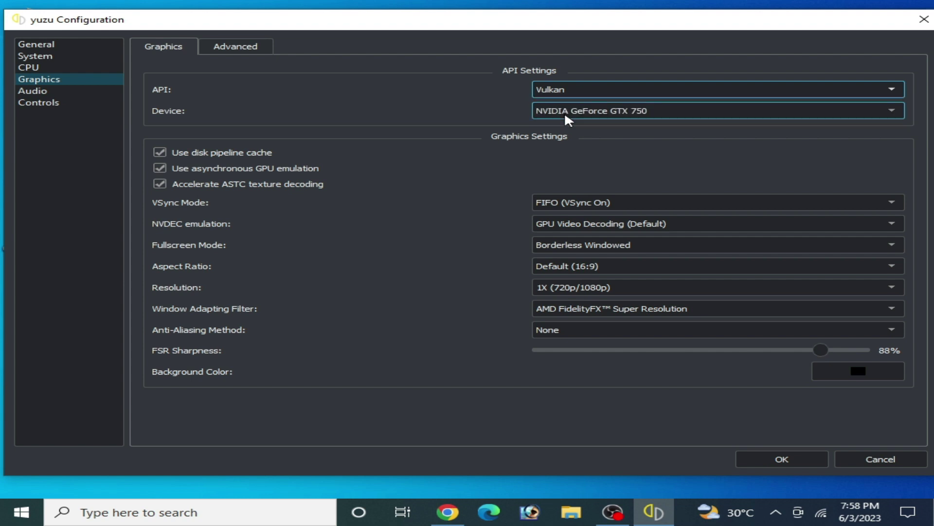
Confirm the NVIDIA GeForce GTX 750 remains the Vulkan graphics device.
{"action": "left_click", "coordinate": [638, 115]}
{"action": "left_click", "coordinate": [678, 114]}
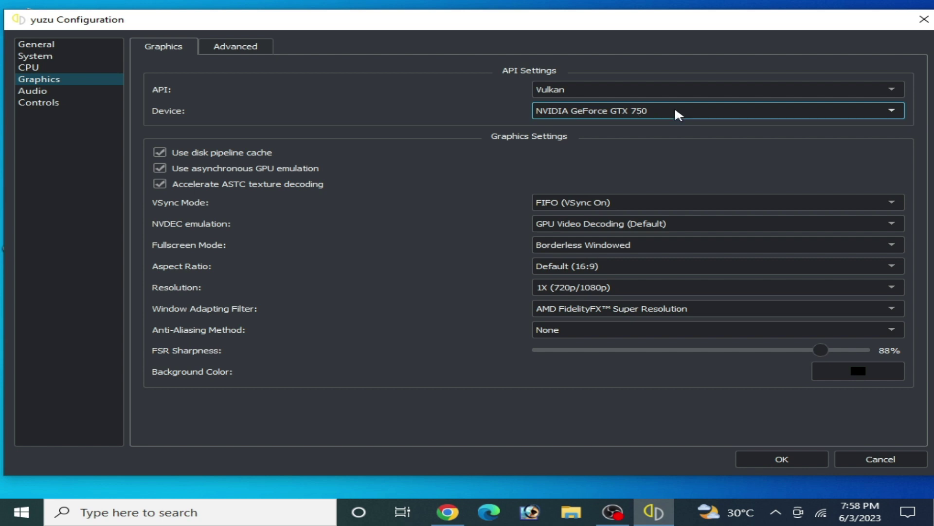
{"action": "left_click", "coordinate": [677, 115]}
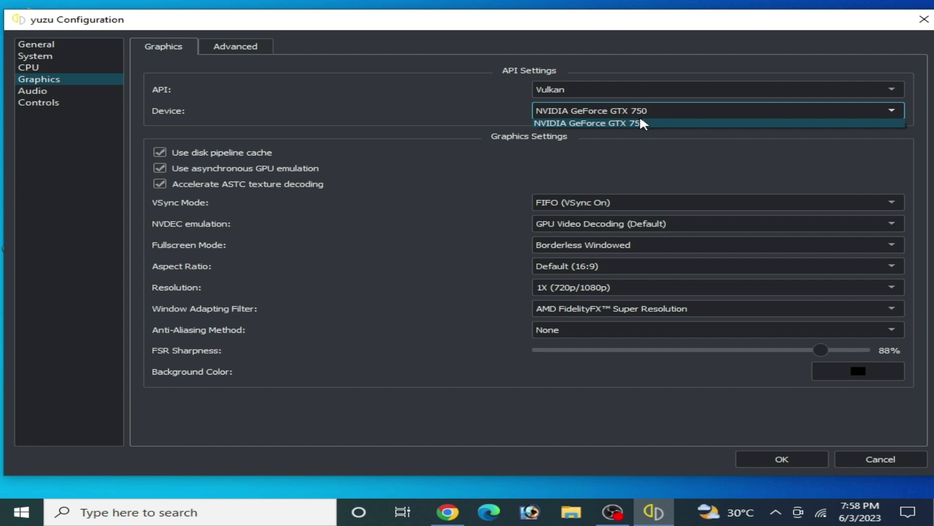
{"action": "left_click", "coordinate": [642, 123]}
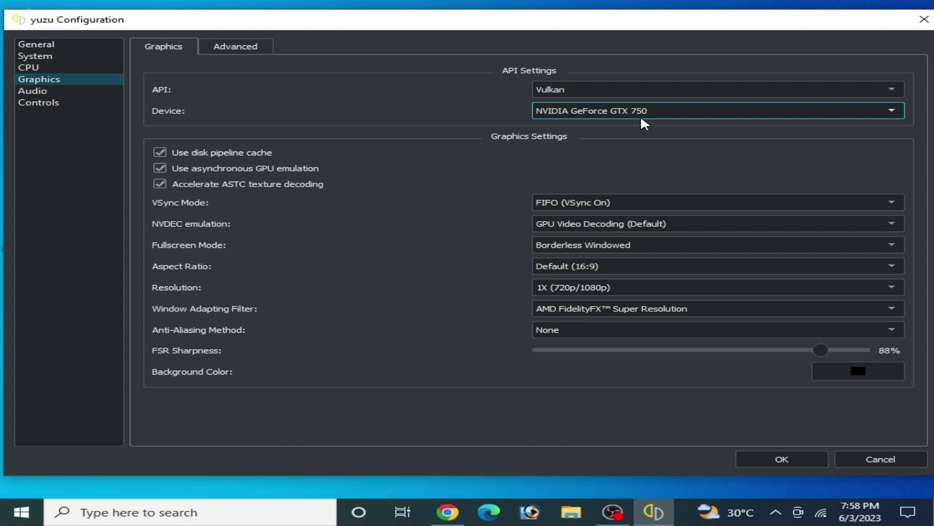
{"action": "left_click", "coordinate": [636, 112]}
{"action": "left_click", "coordinate": [635, 113]}
Set VSync mode to Immediate (VSync Off).
{"action": "left_click", "coordinate": [629, 204]}
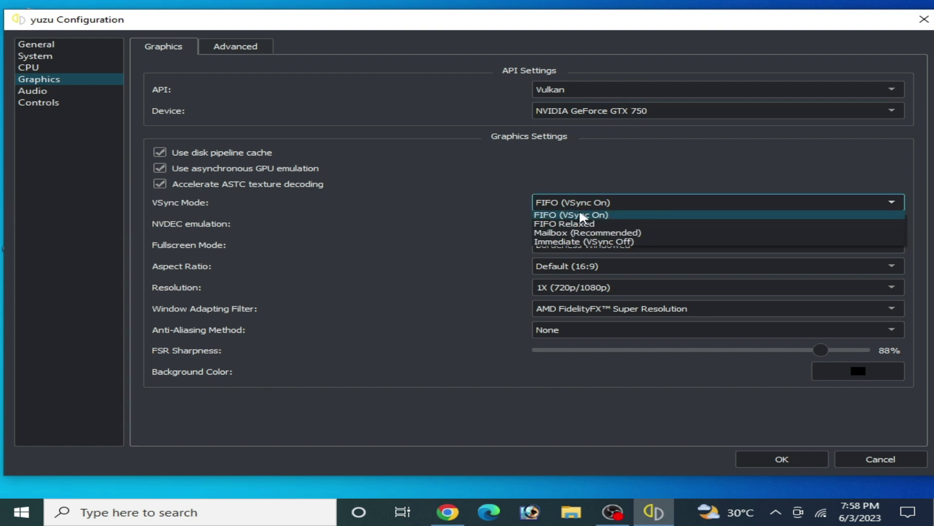
{"action": "left_click", "coordinate": [594, 215]}
{"action": "left_click", "coordinate": [614, 206]}
{"action": "left_click", "coordinate": [603, 242]}
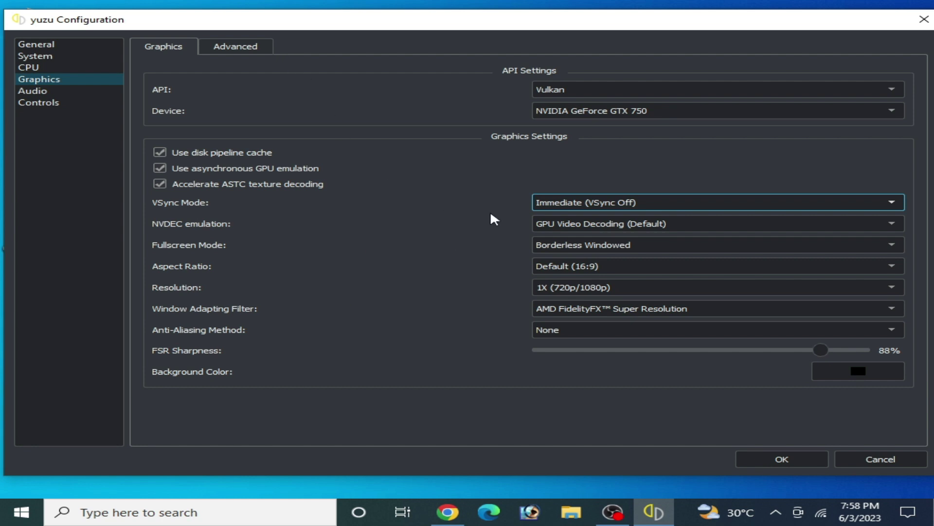
{"action": "left_click", "coordinate": [241, 47]}
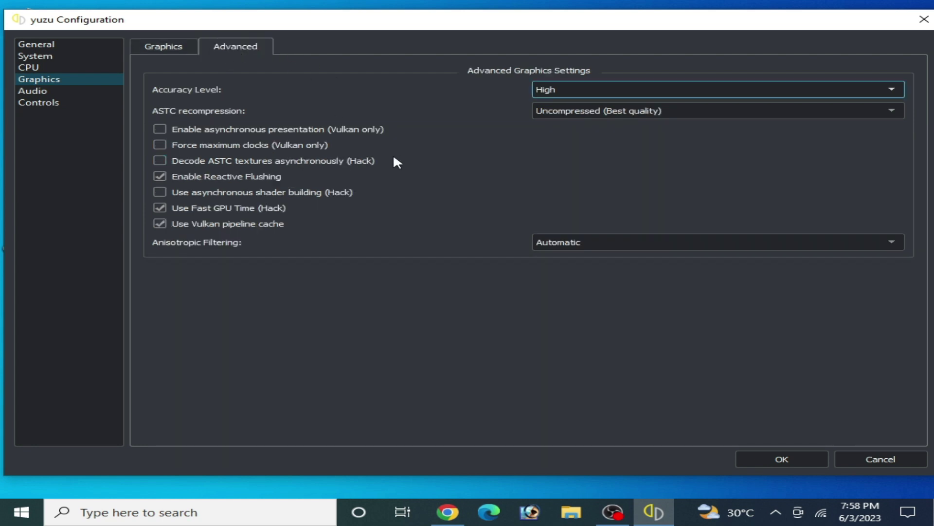
Enable asynchronous presentation and force maximum GPU clocks in Advanced graphics.
{"action": "left_click", "coordinate": [184, 48]}
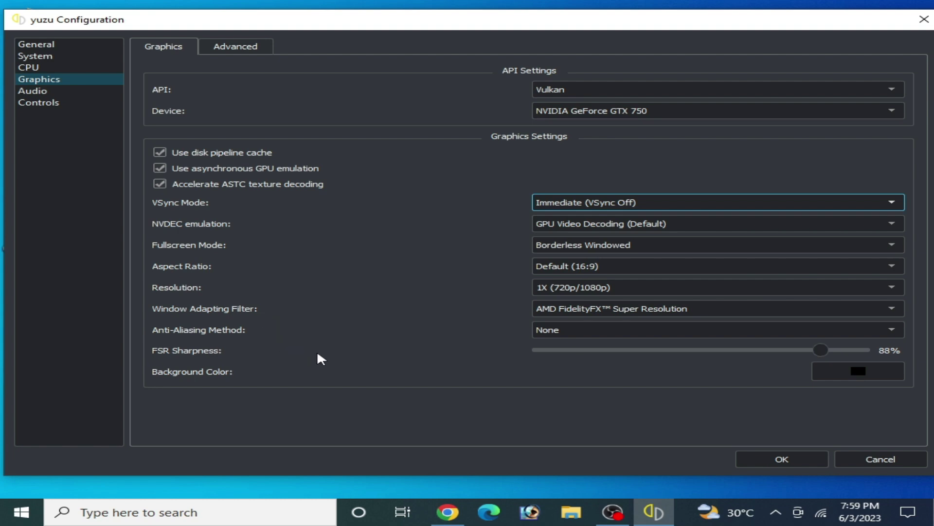
{"action": "left_click", "coordinate": [237, 43]}
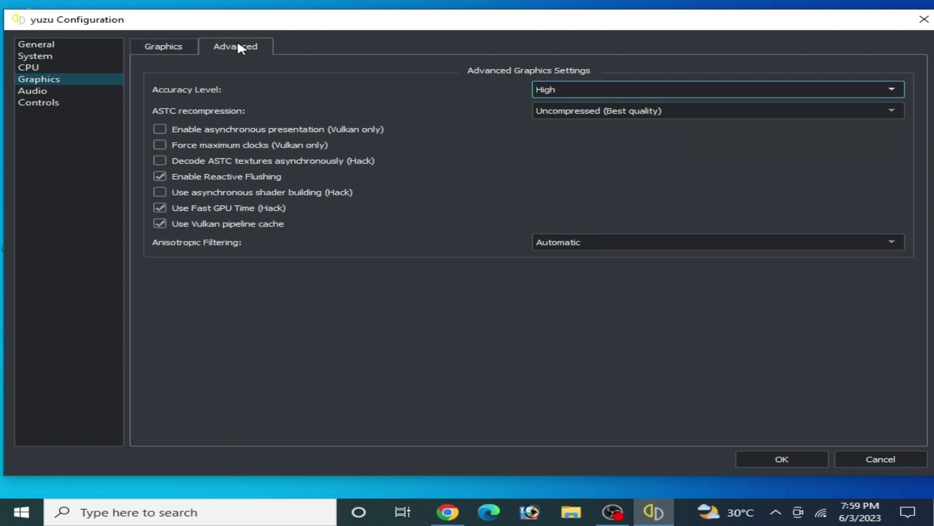
{"action": "left_click", "coordinate": [204, 161]}
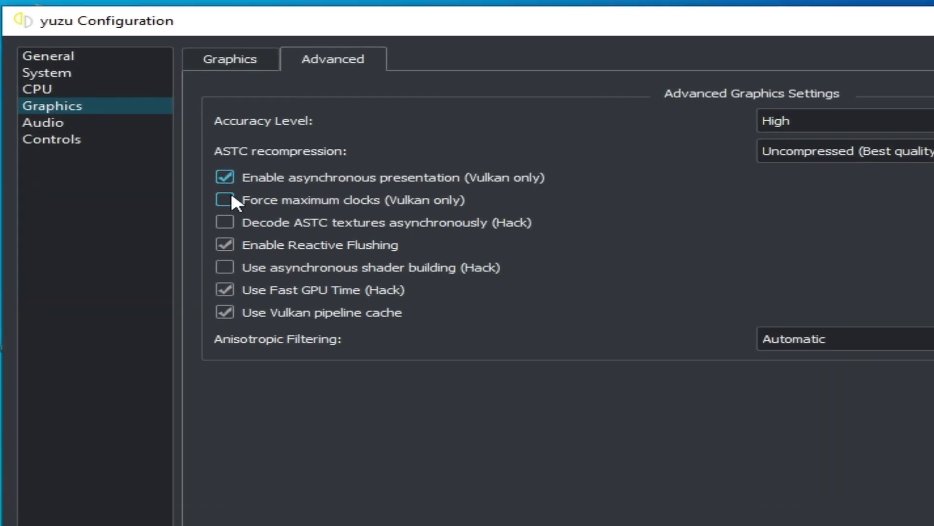
{"action": "left_click", "coordinate": [203, 182]}
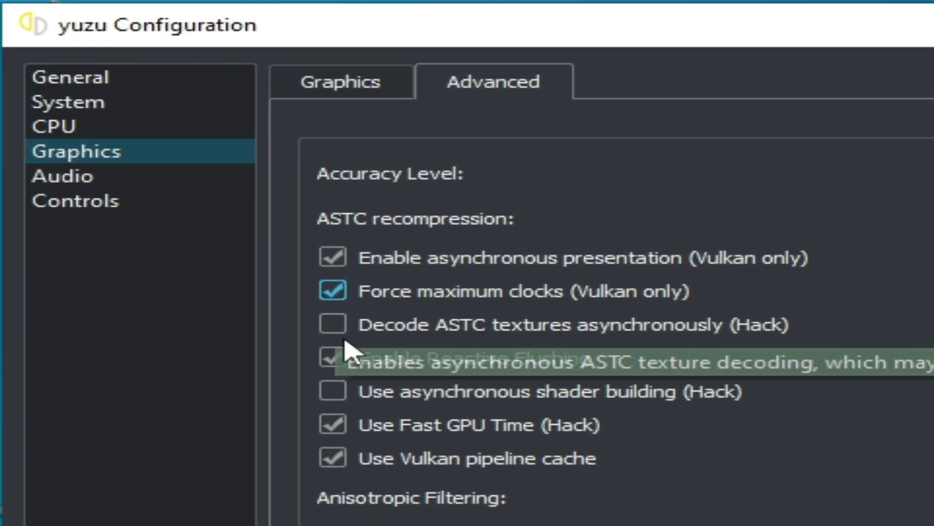
Leave asynchronous ASTC decoding off and keep the Fast GPU Time hack on.
{"action": "left_click", "coordinate": [331, 324]}
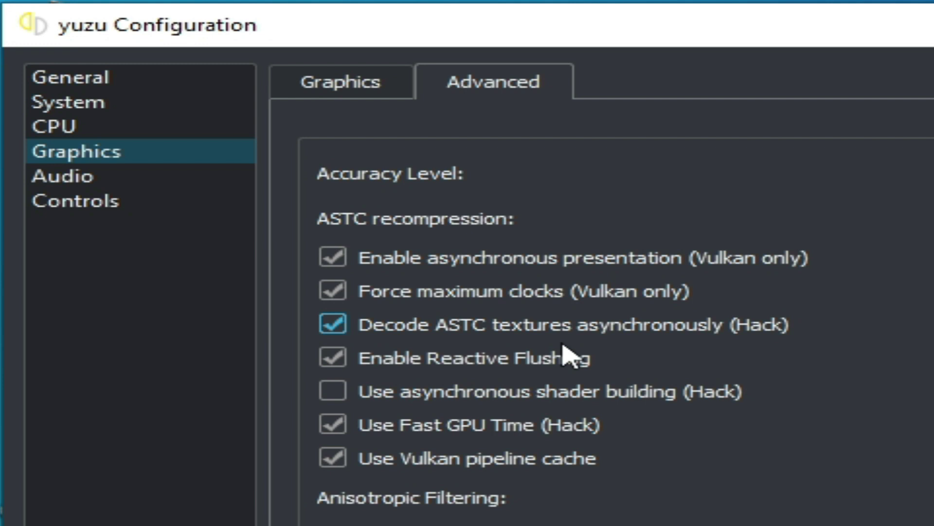
{"action": "left_click", "coordinate": [336, 325]}
{"action": "left_click", "coordinate": [327, 325]}
{"action": "left_click", "coordinate": [335, 325]}
{"action": "left_click", "coordinate": [352, 426]}
{"action": "left_click", "coordinate": [352, 427]}
{"action": "left_click", "coordinate": [331, 462]}
{"action": "left_click", "coordinate": [331, 463]}
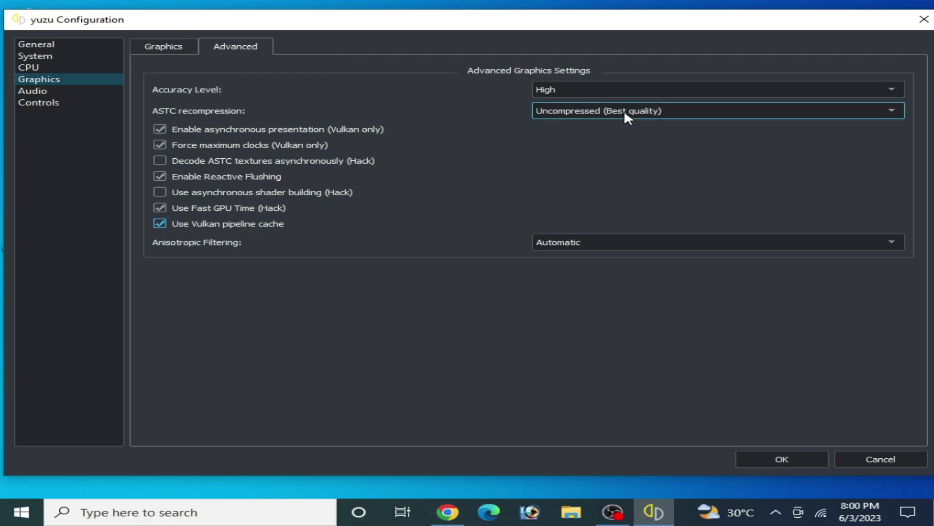
Keep accuracy at High and ASTC recompression at Uncompressed (Best quality).
{"action": "left_click", "coordinate": [614, 86]}
{"action": "left_click", "coordinate": [570, 108]}
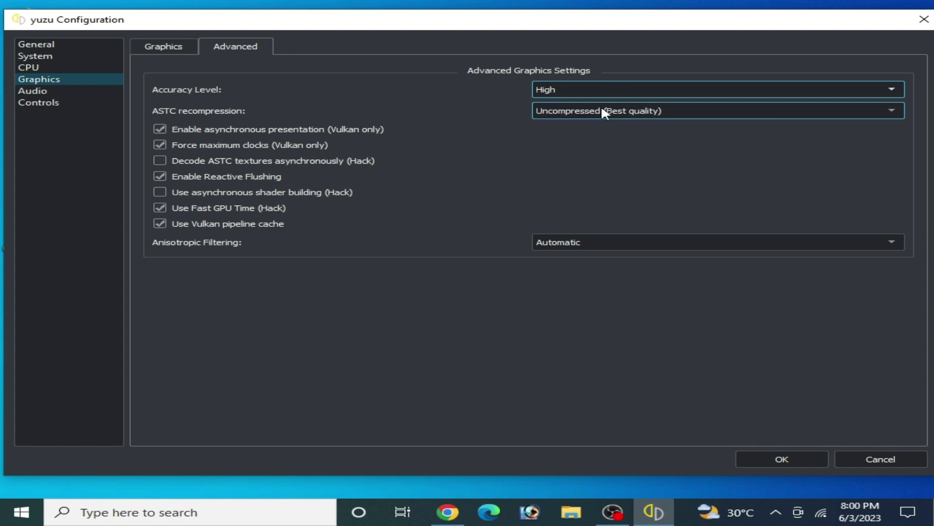
{"action": "left_click", "coordinate": [577, 91]}
{"action": "left_click", "coordinate": [576, 91]}
{"action": "left_click", "coordinate": [654, 112]}
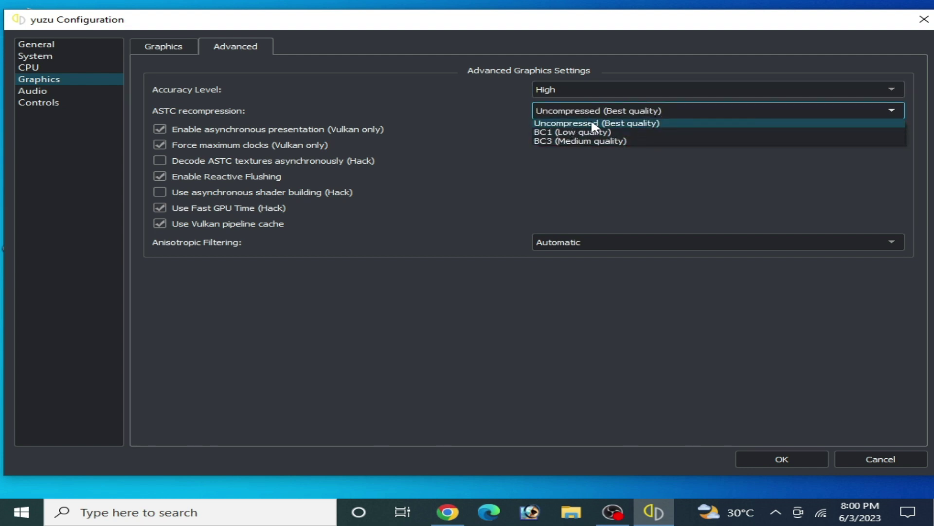
{"action": "left_click", "coordinate": [633, 122]}
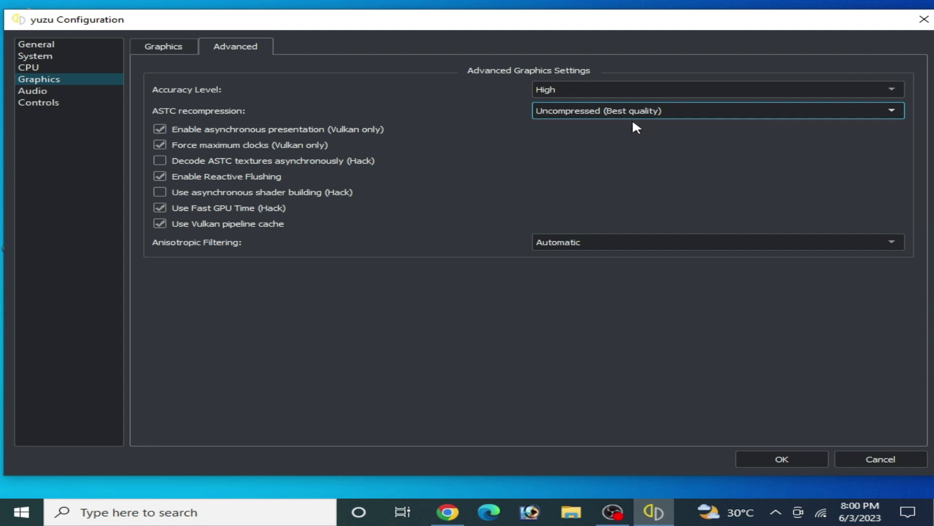
{"action": "left_click", "coordinate": [45, 103]}
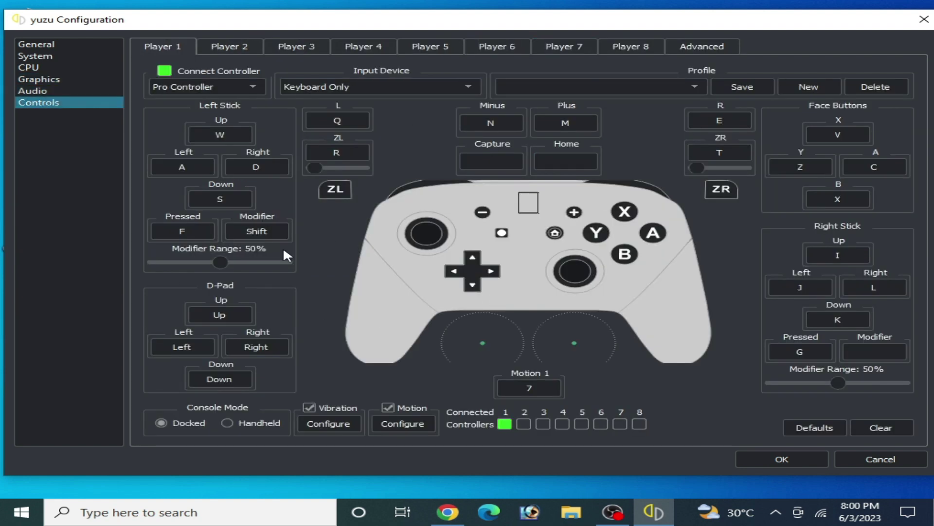
Choose Handheld console mode on the Controls page and close the configuration with OK.
{"action": "left_click", "coordinate": [228, 423]}
{"action": "left_click", "coordinate": [160, 423]}
{"action": "left_click", "coordinate": [231, 424]}
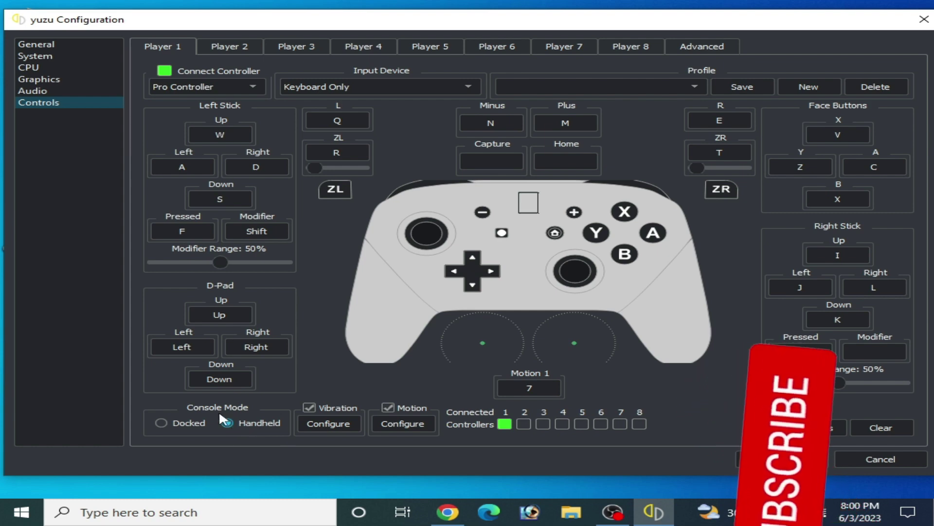
{"action": "left_click", "coordinate": [783, 459]}
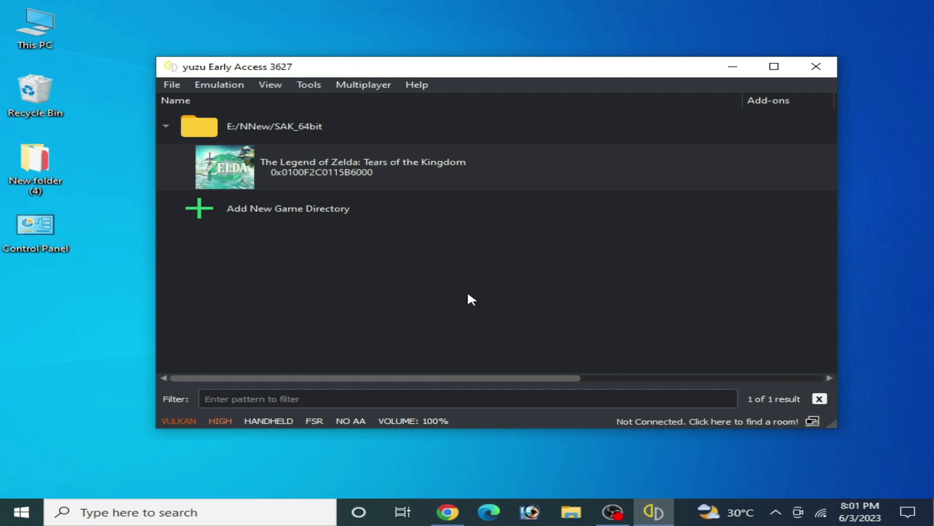
{"action": "left_click", "coordinate": [413, 200]}
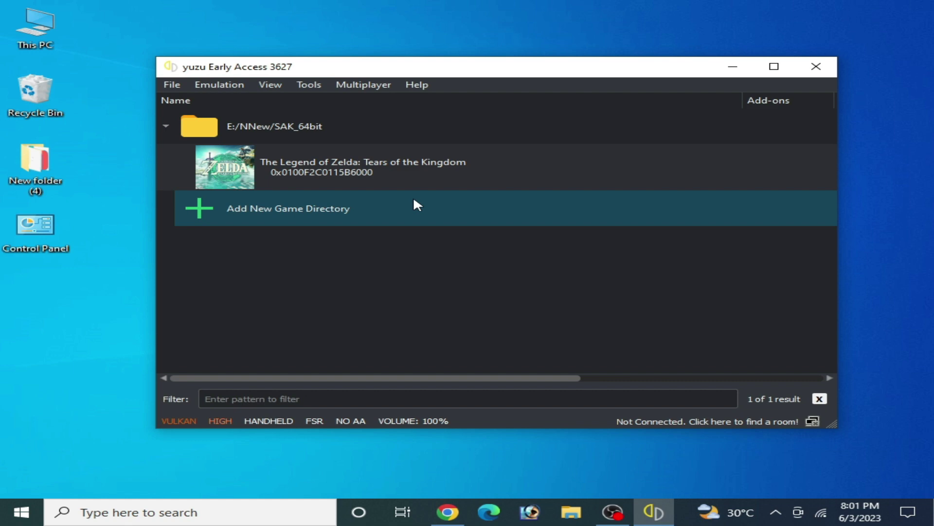
{"action": "right_click", "coordinate": [343, 164]}
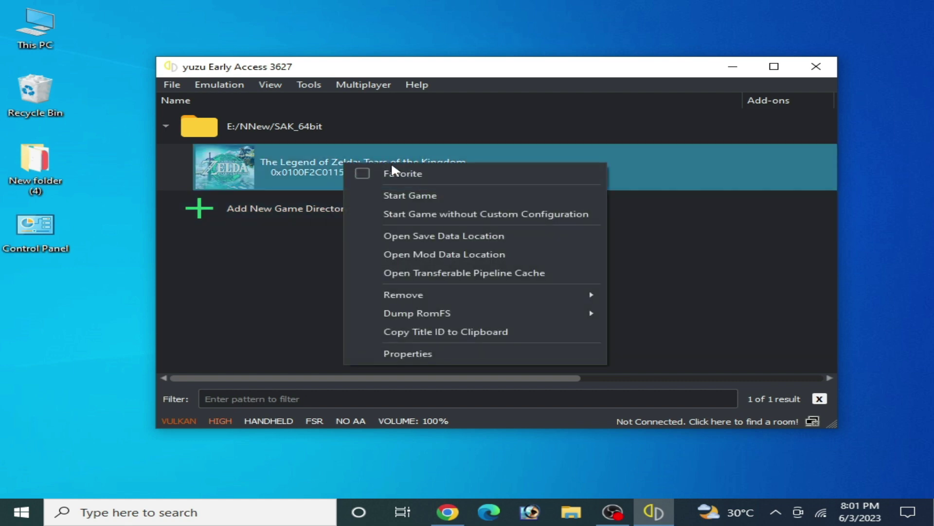
{"action": "left_click", "coordinate": [396, 351]}
{"action": "left_click", "coordinate": [454, 70]}
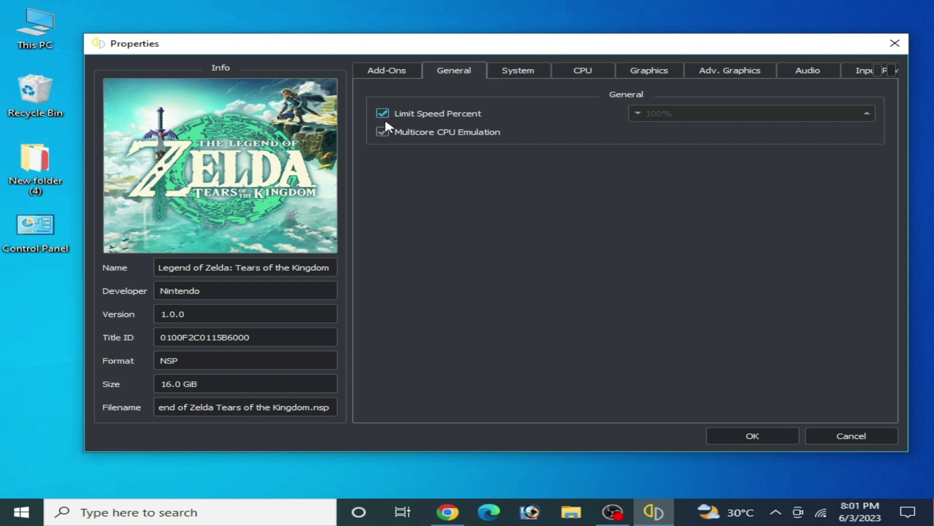
{"action": "left_click", "coordinate": [584, 72]}
{"action": "left_click", "coordinate": [652, 72]}
{"action": "left_click", "coordinate": [708, 73]}
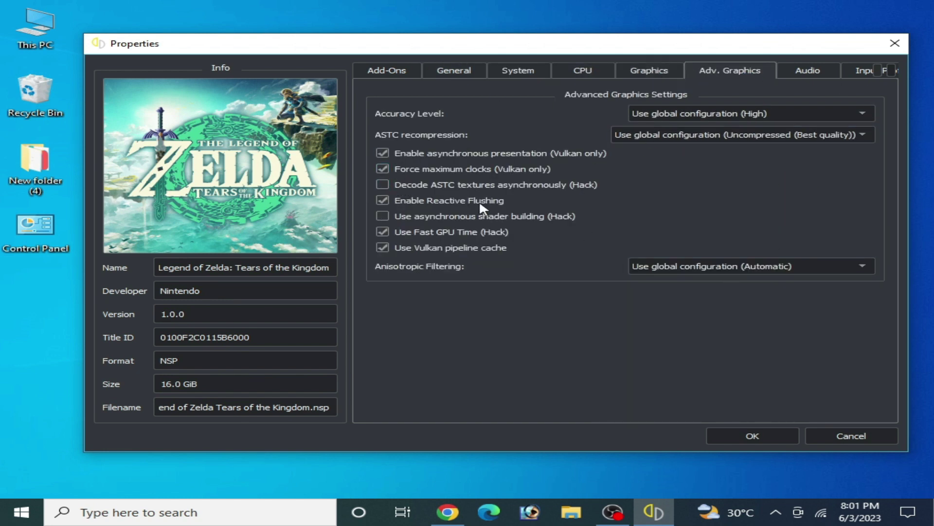
{"action": "left_click", "coordinate": [760, 436]}
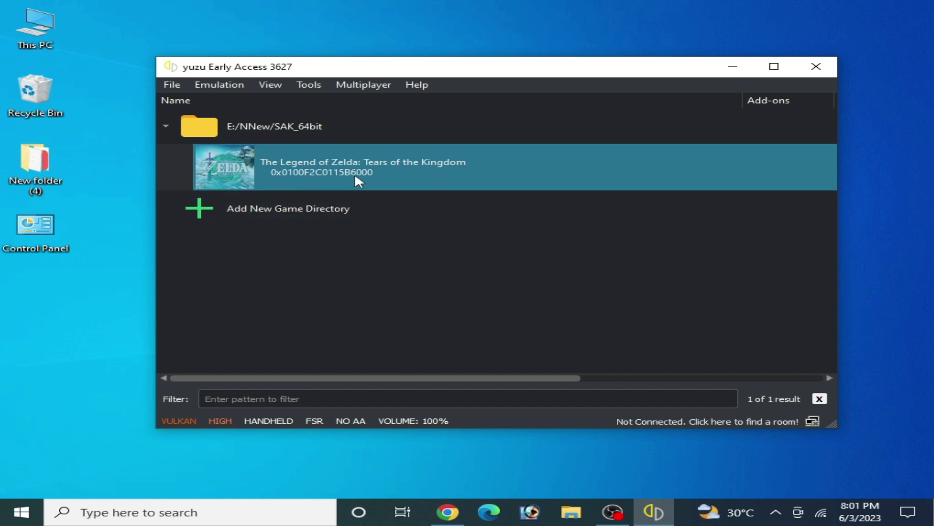
{"action": "right_click", "coordinate": [327, 168]}
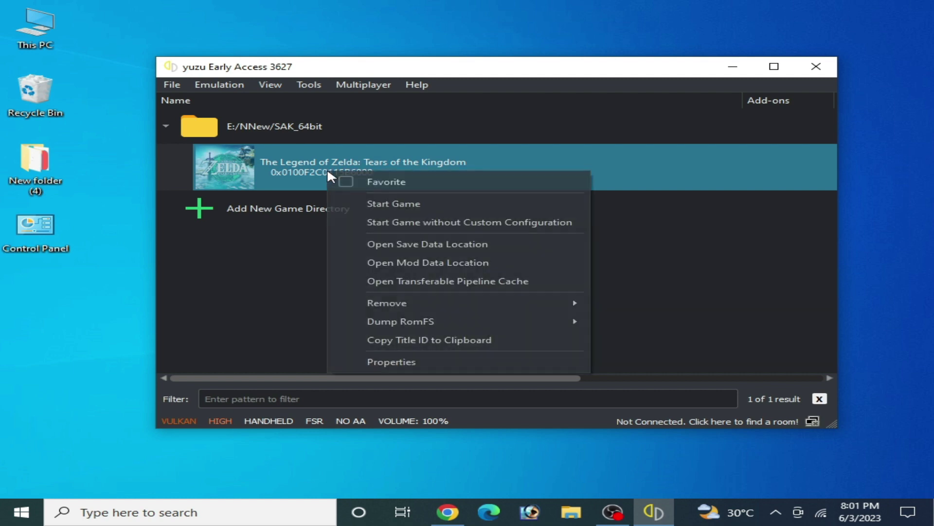
{"action": "left_click", "coordinate": [438, 263]}
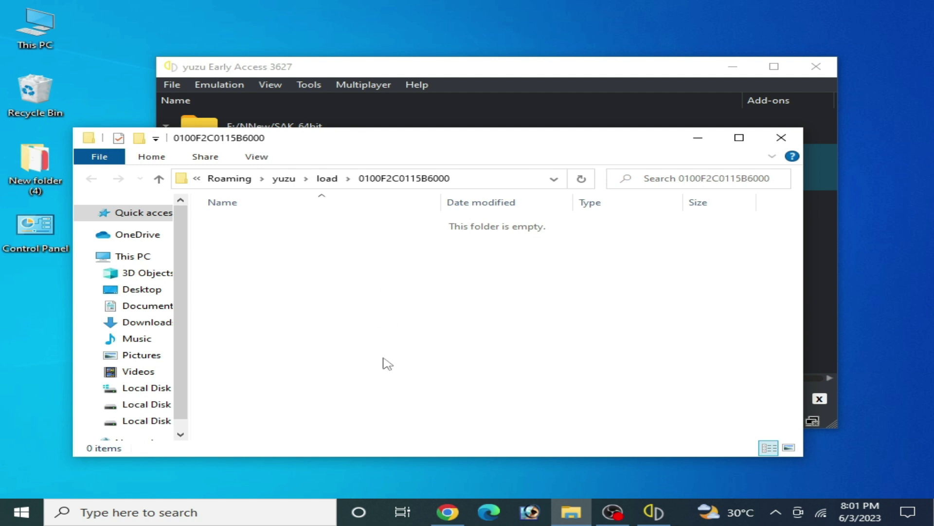
{"action": "left_click_drag", "start_coordinate": [448, 141], "coordinate": [458, 117]}
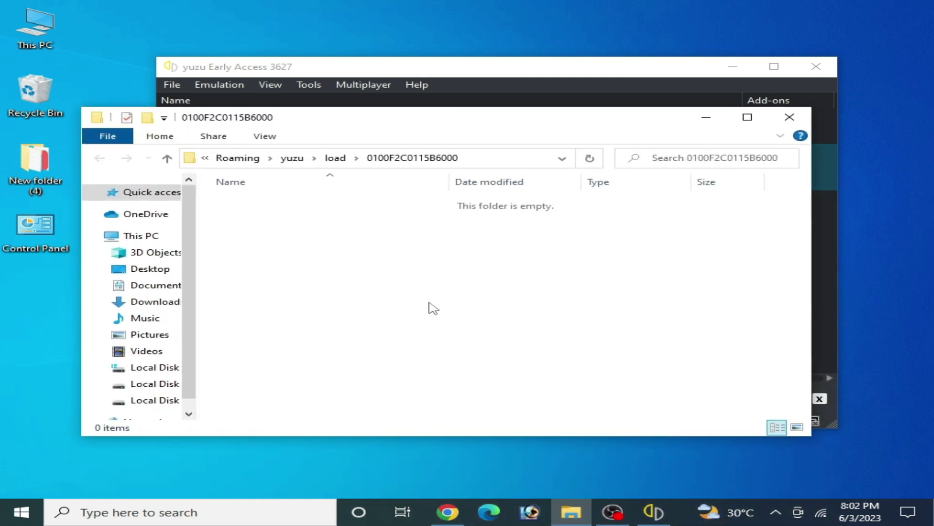
{"action": "left_click", "coordinate": [789, 117]}
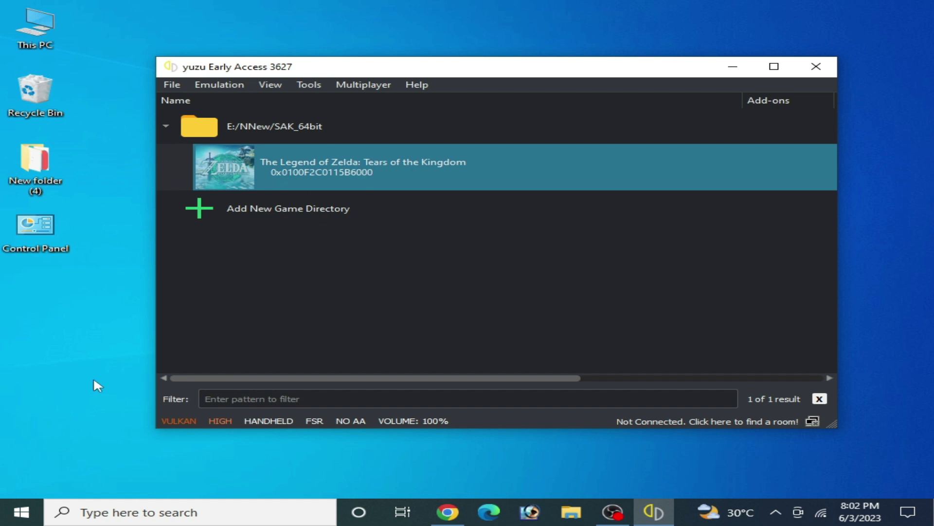
Launch Device Manager from Windows search.
{"action": "left_click", "coordinate": [122, 511]}
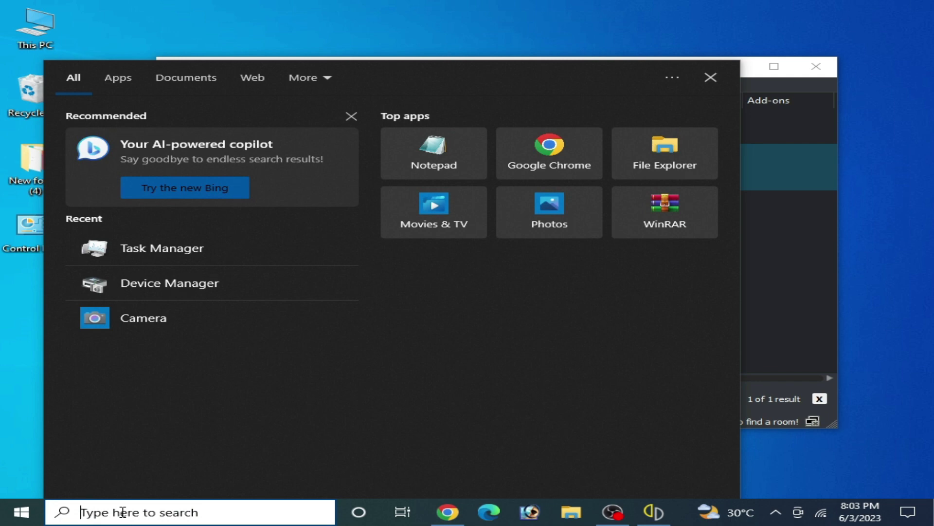
{"action": "left_click", "coordinate": [192, 285]}
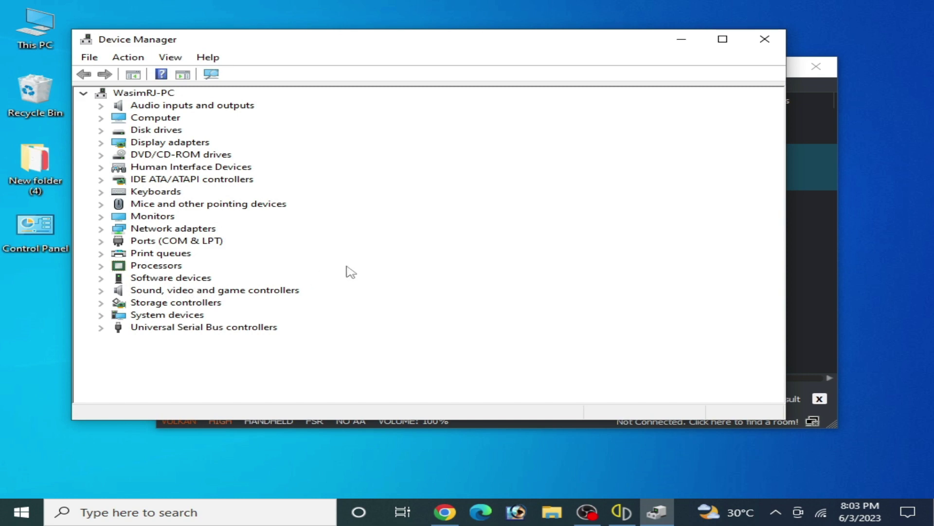
{"action": "left_click", "coordinate": [794, 261]}
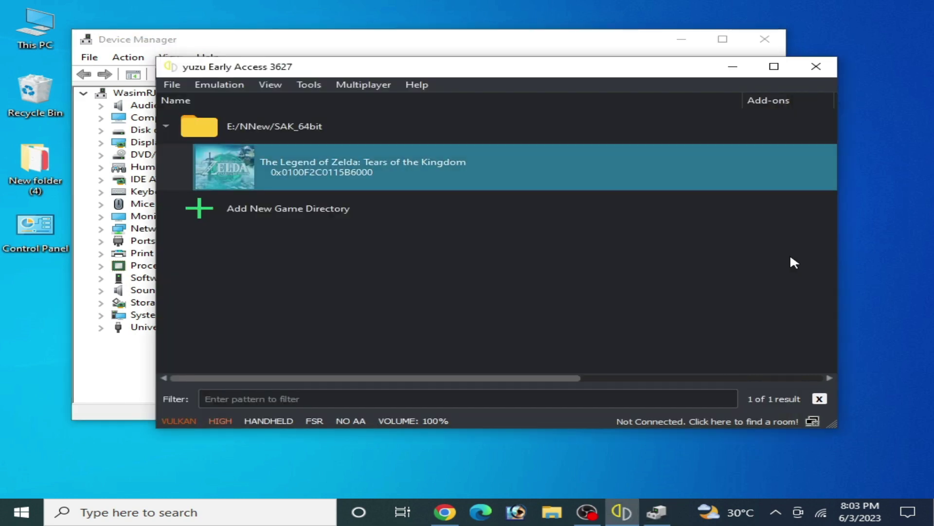
Check yuzu's Graphics page lists the GTX 750 under Vulkan, then close it keeping settings.
{"action": "left_click", "coordinate": [219, 84]}
{"action": "left_click", "coordinate": [229, 156]}
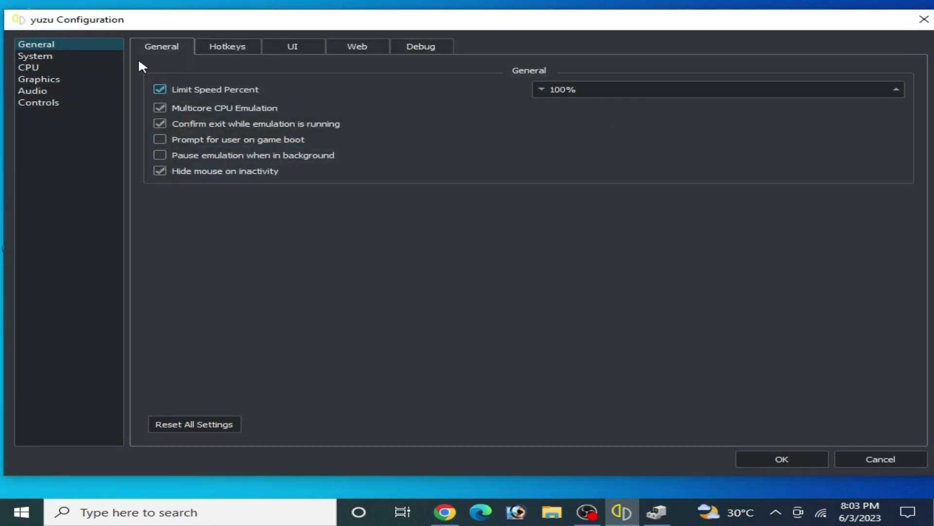
{"action": "left_click", "coordinate": [55, 81]}
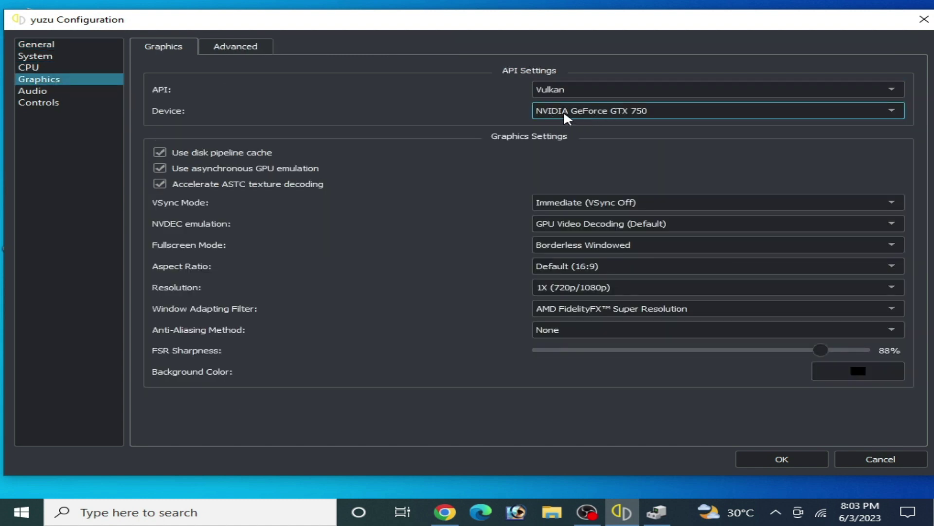
{"action": "left_click", "coordinate": [766, 463]}
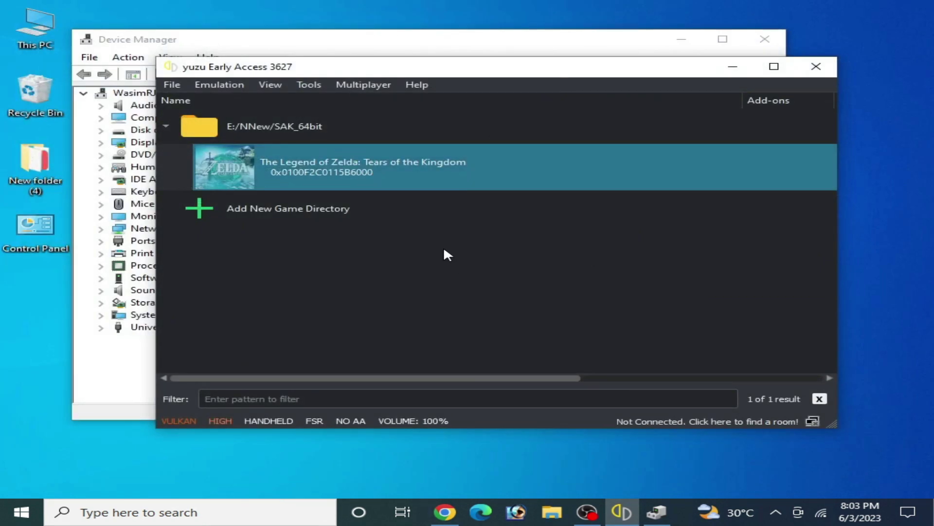
{"action": "left_click_drag", "start_coordinate": [511, 67], "coordinate": [527, 82]}
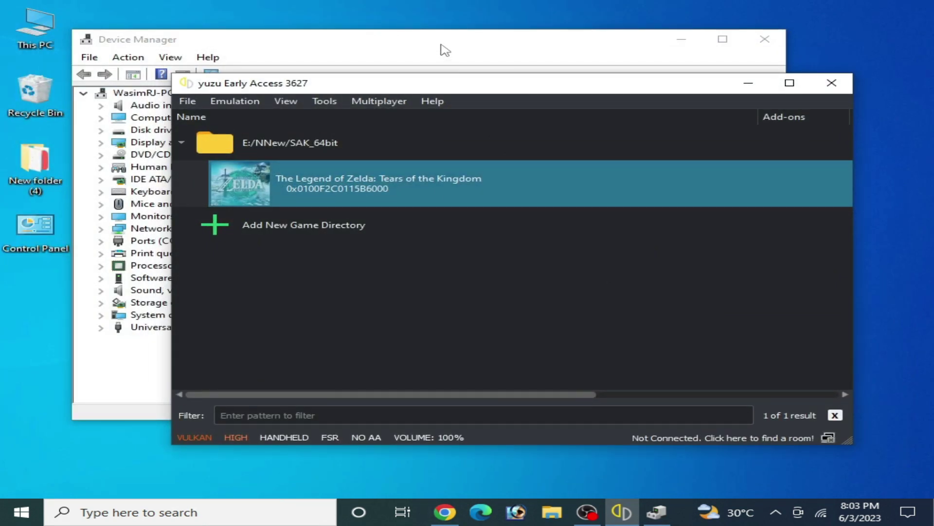
{"action": "left_click", "coordinate": [445, 49]}
View the Driver tab of the NVIDIA GeForce GTX 750 properties.
{"action": "left_click", "coordinate": [100, 142]}
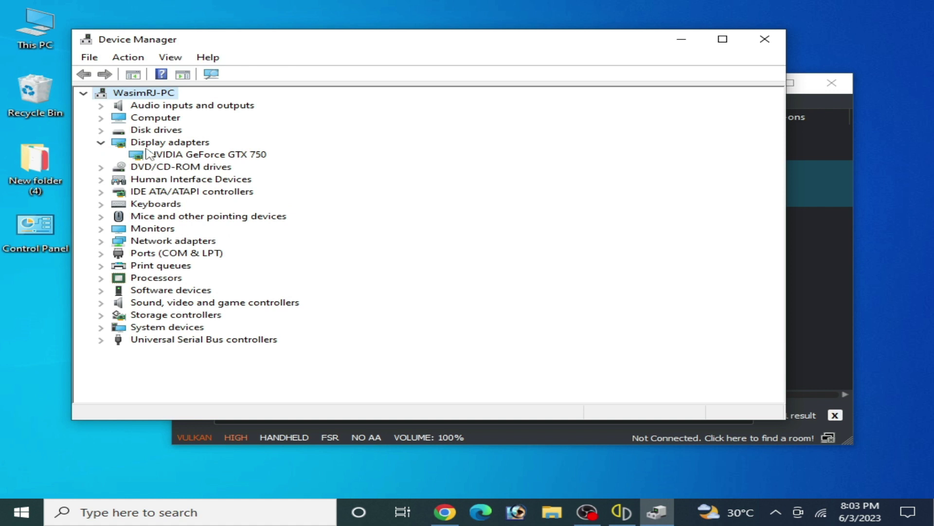
{"action": "right_click", "coordinate": [148, 154]}
{"action": "left_click", "coordinate": [209, 229]}
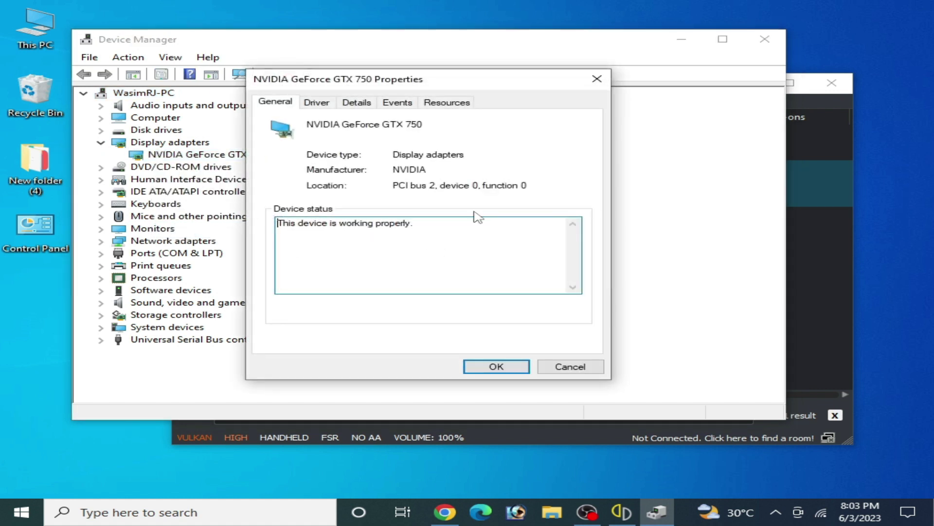
{"action": "left_click", "coordinate": [323, 104]}
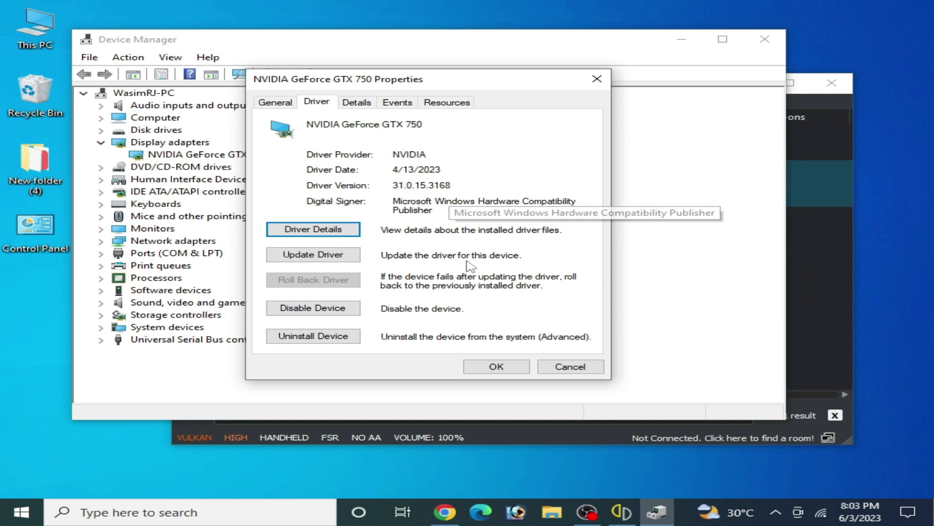
Close the driver properties and Device Manager, and move yuzu back into full view.
{"action": "left_click", "coordinate": [808, 319]}
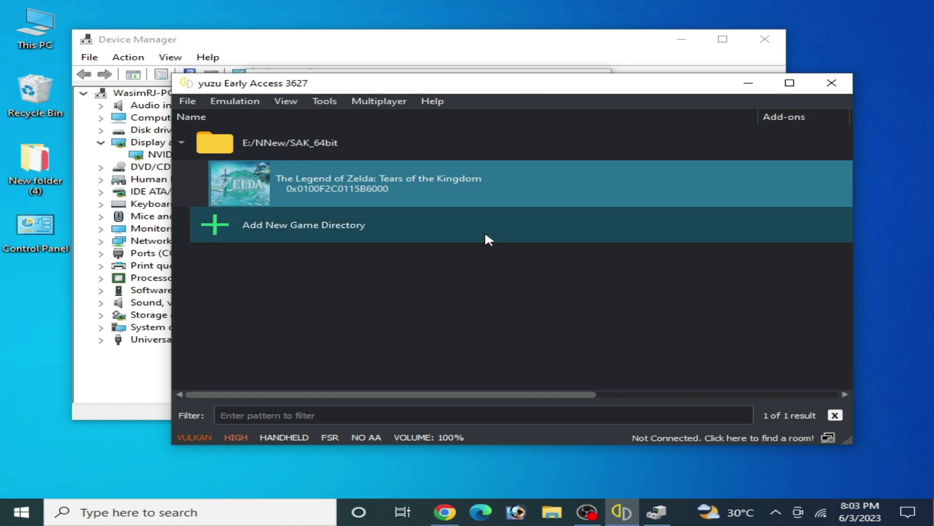
{"action": "left_click_drag", "start_coordinate": [391, 87], "coordinate": [434, 204]}
{"action": "left_click", "coordinate": [435, 89]}
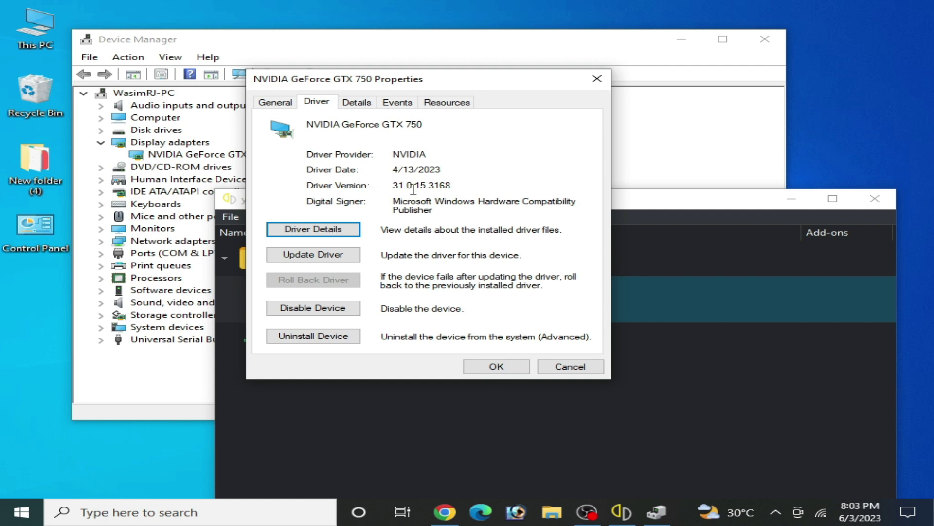
{"action": "left_click", "coordinate": [474, 368]}
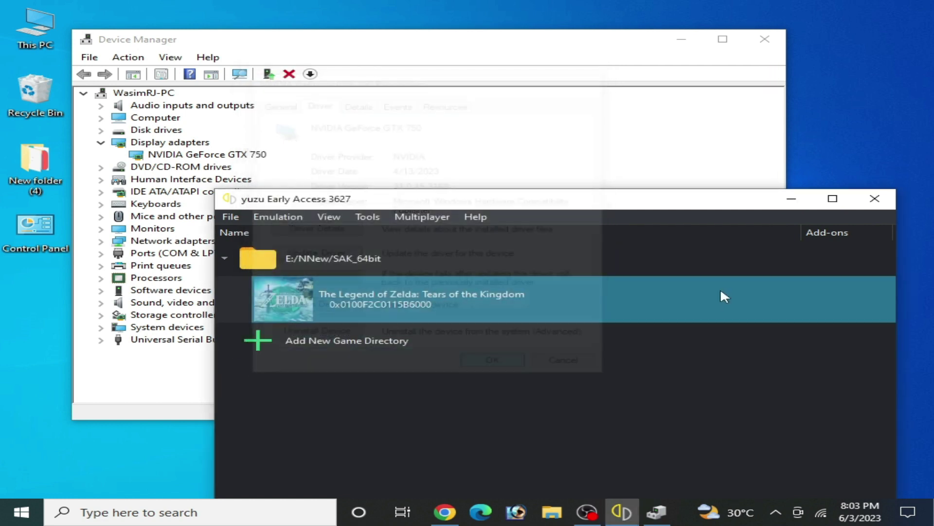
{"action": "left_click", "coordinate": [765, 39]}
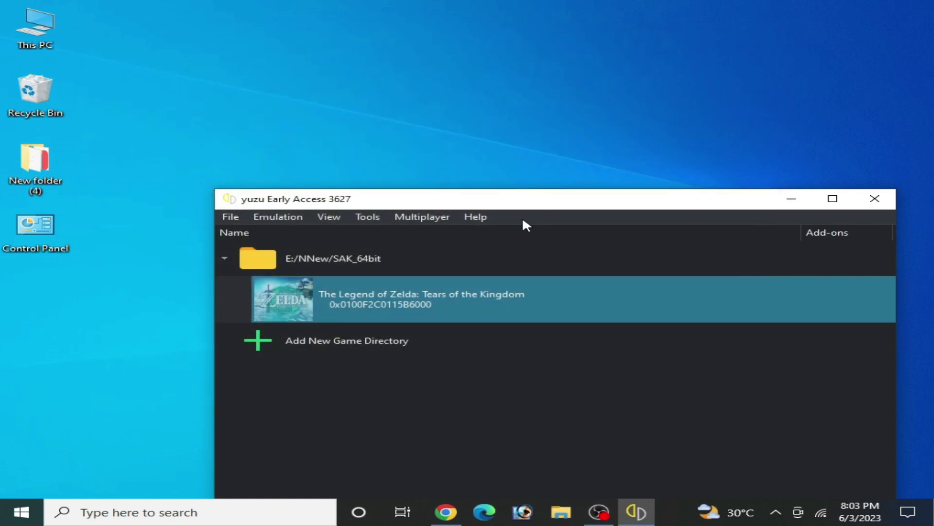
{"action": "left_click_drag", "start_coordinate": [529, 209], "coordinate": [464, 88]}
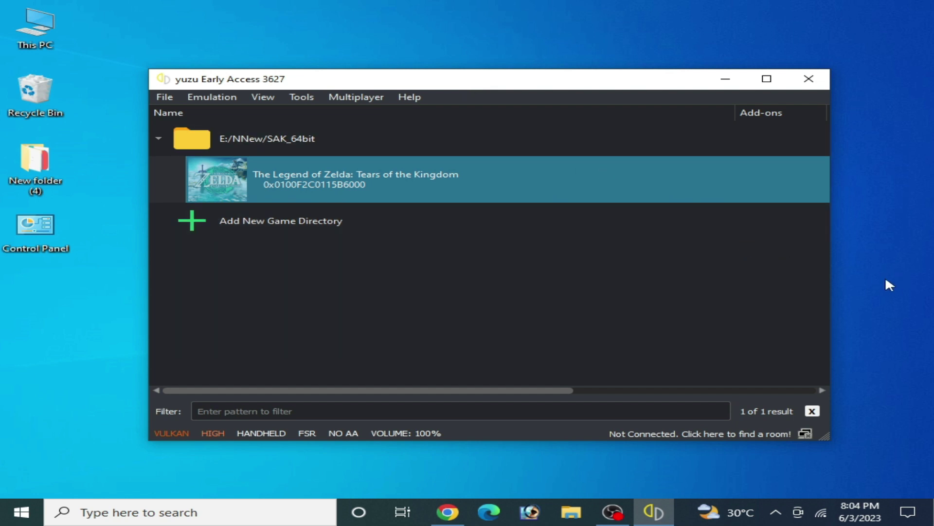
Launch NVIDIA Control Panel from the desktop context menu.
{"action": "right_click", "coordinate": [278, 40]}
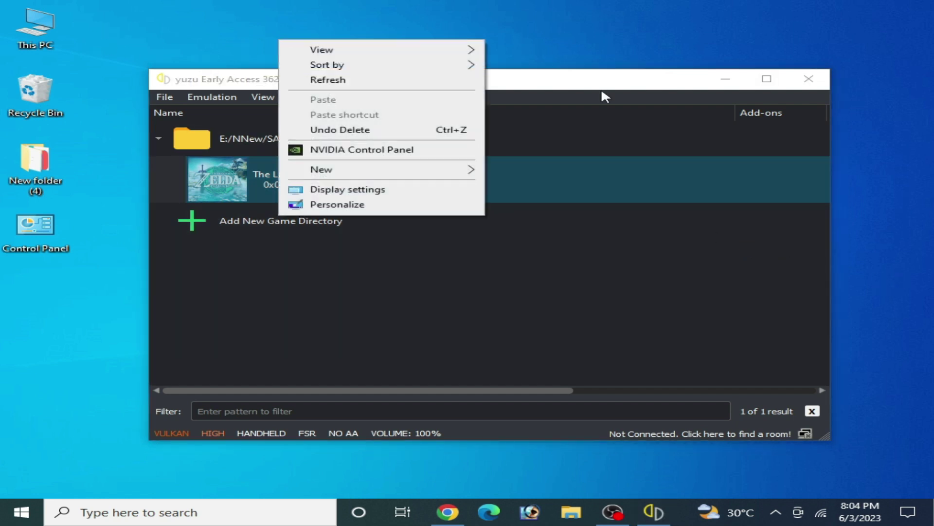
{"action": "left_click", "coordinate": [360, 151]}
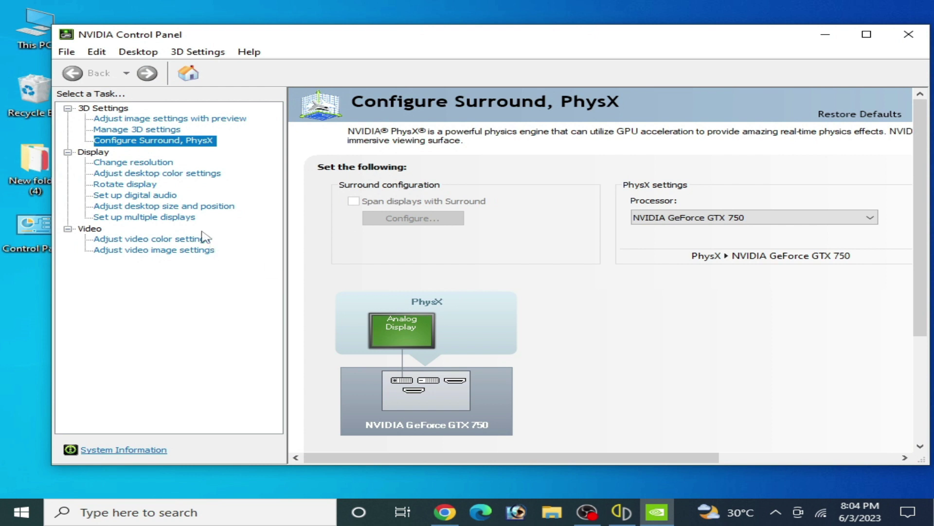
{"action": "left_click", "coordinate": [170, 141]}
Set the PhysX processor to the GeForce GTX 750 and apply it.
{"action": "left_click", "coordinate": [795, 219]}
{"action": "left_click", "coordinate": [711, 243]}
{"action": "left_click", "coordinate": [740, 220]}
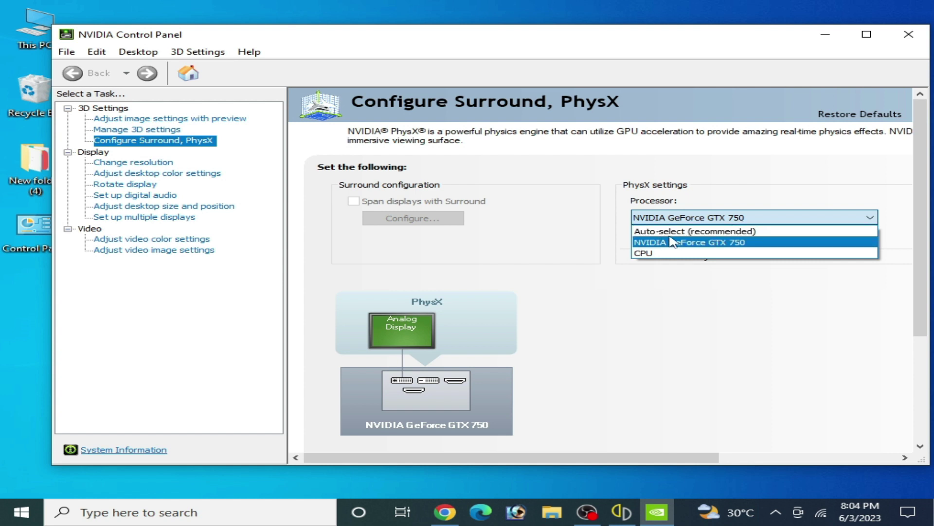
{"action": "left_click", "coordinate": [684, 231]}
{"action": "left_click", "coordinate": [686, 220]}
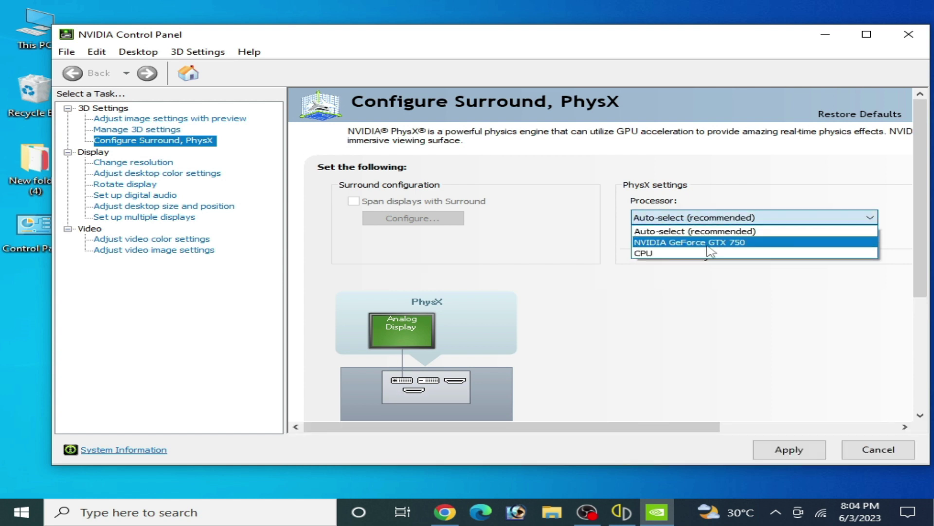
{"action": "left_click", "coordinate": [680, 242]}
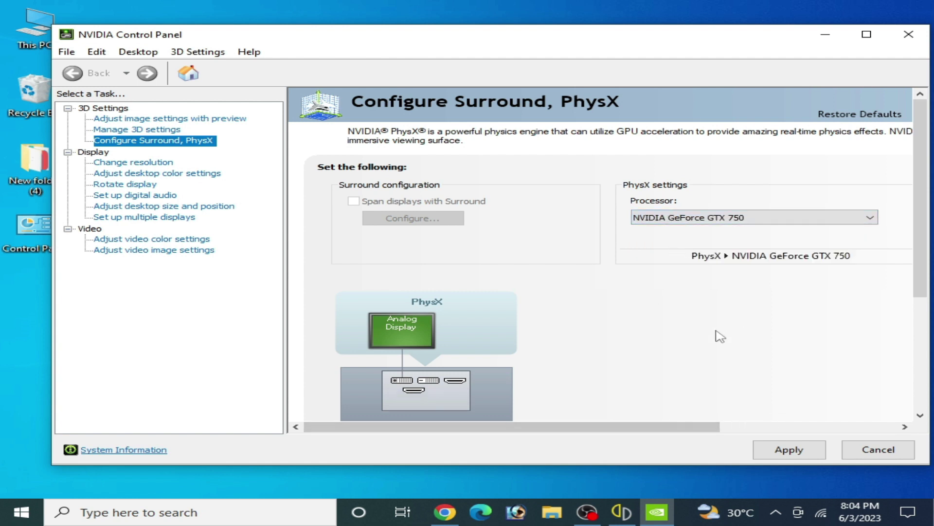
{"action": "left_click", "coordinate": [789, 450]}
{"action": "left_click", "coordinate": [158, 120]}
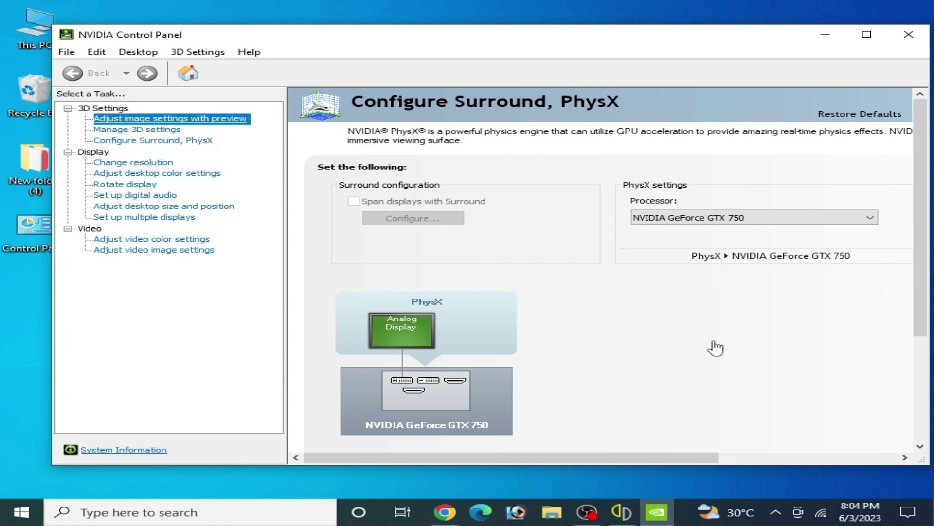
{"action": "left_click", "coordinate": [467, 366]}
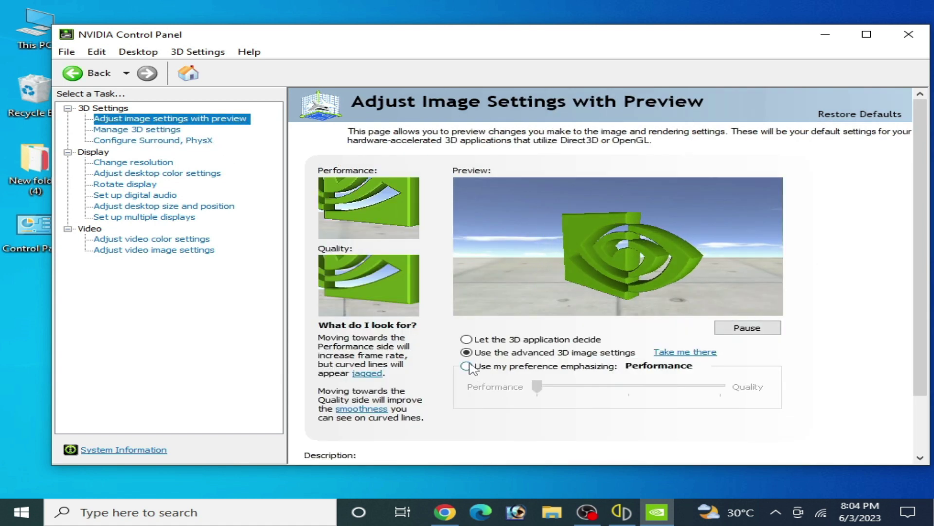
{"action": "mouse_move", "coordinate": [538, 386]}
{"action": "left_mouse_down"}
{"action": "mouse_move", "coordinate": [594, 386]}
{"action": "mouse_move", "coordinate": [542, 390]}
{"action": "left_mouse_up"}
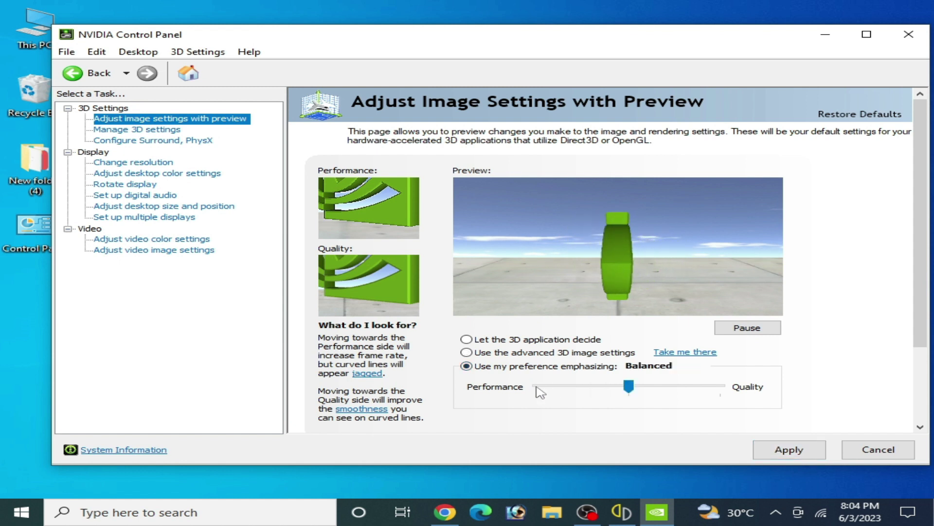
{"action": "left_click", "coordinate": [466, 352]}
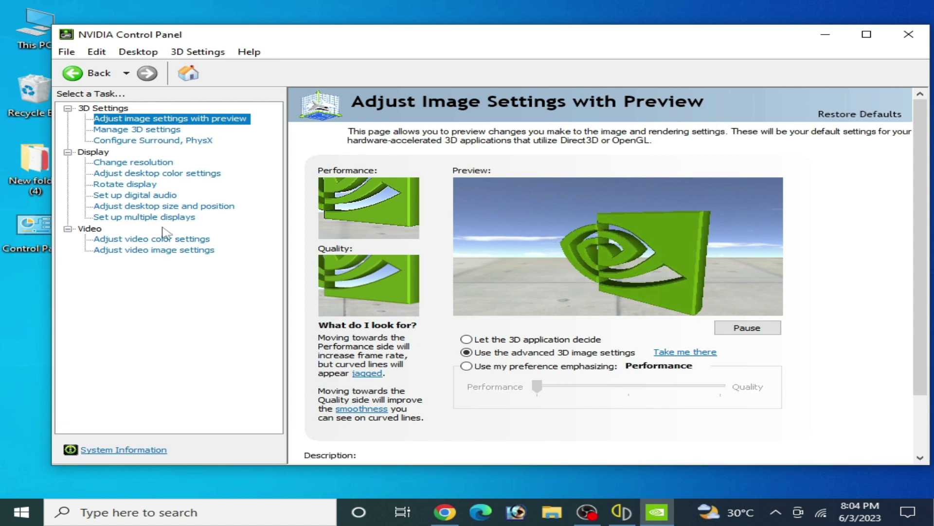
In Manage 3D settings, set the OpenGL rendering GPU to the GTX 750.
{"action": "left_click", "coordinate": [137, 130]}
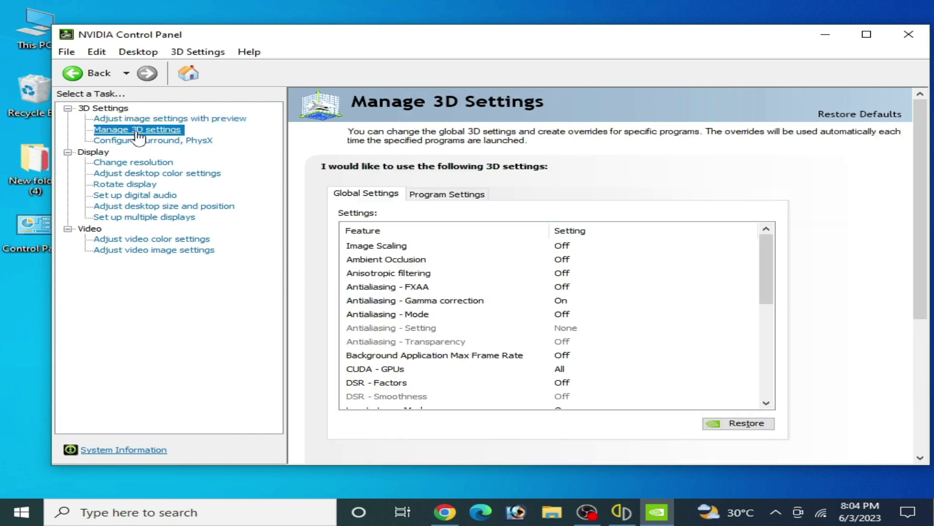
{"action": "left_click_drag", "start_coordinate": [767, 258], "coordinate": [762, 322]}
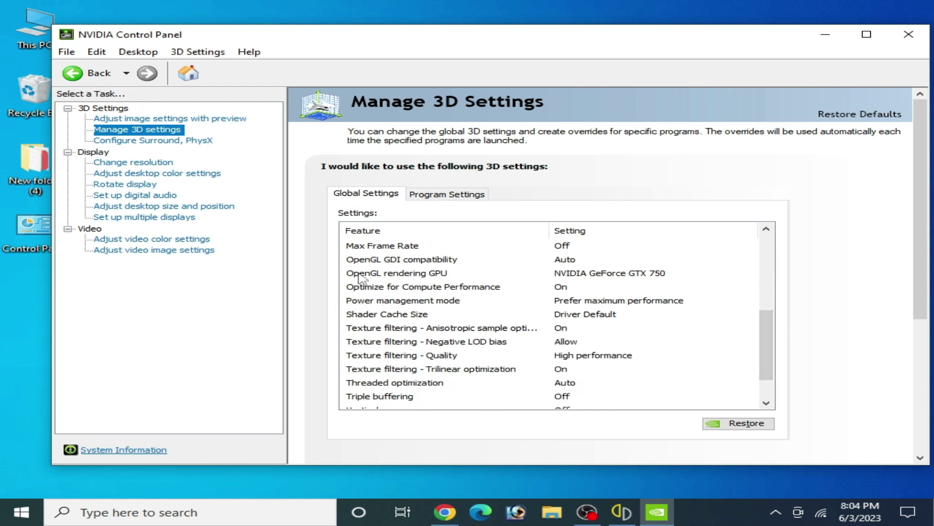
{"action": "left_click", "coordinate": [604, 277]}
{"action": "left_click", "coordinate": [603, 279]}
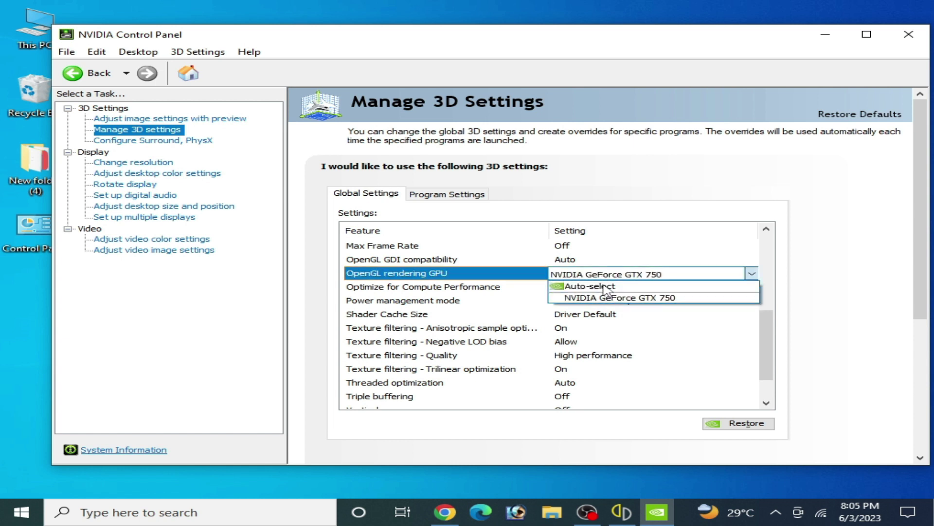
{"action": "left_click", "coordinate": [603, 296]}
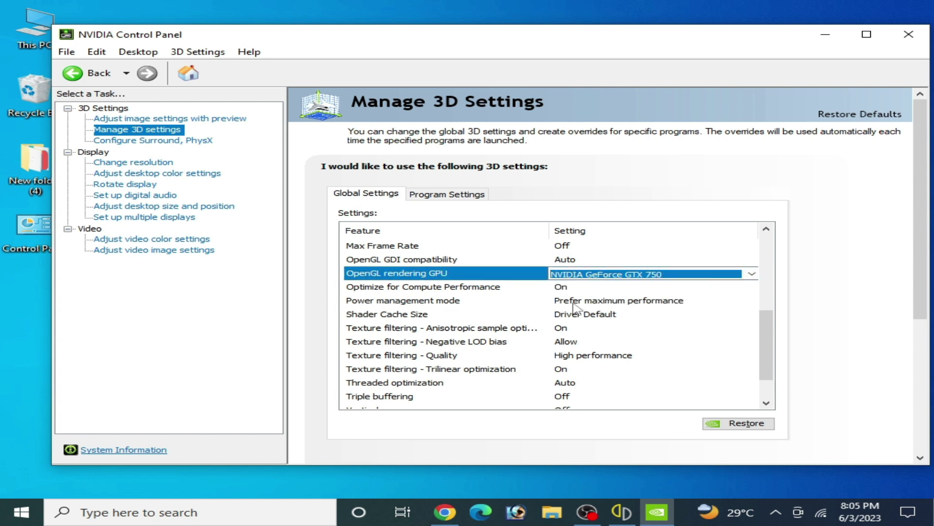
Set power management to Prefer maximum performance and texture filtering quality to High performance.
{"action": "left_click", "coordinate": [600, 302]}
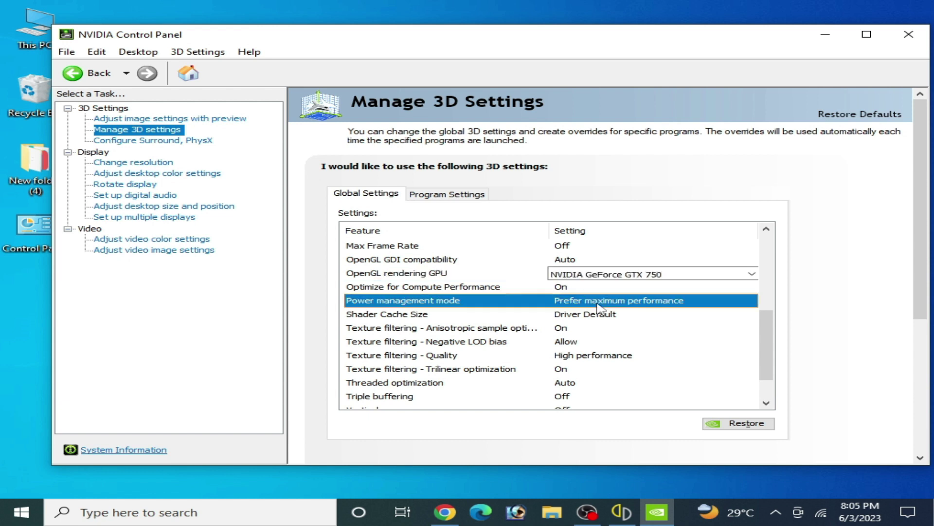
{"action": "left_click", "coordinate": [600, 306]}
{"action": "left_click", "coordinate": [620, 339]}
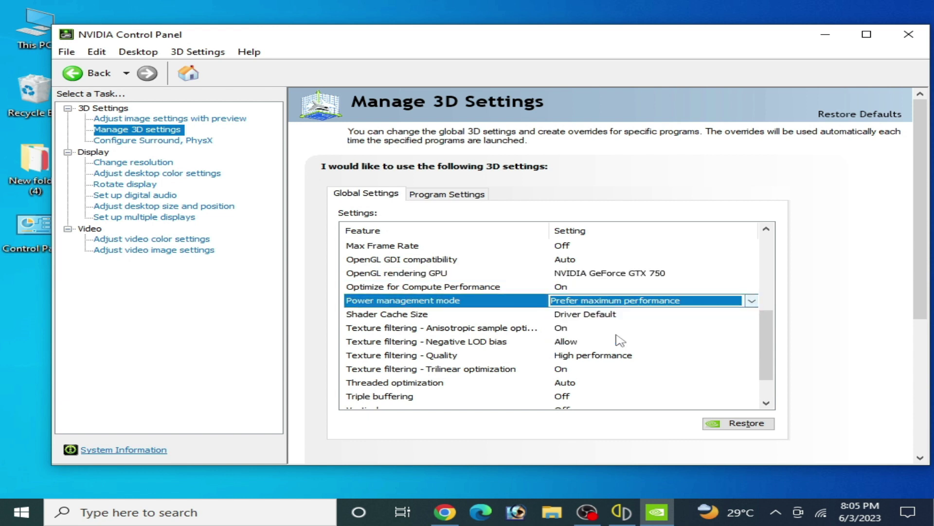
{"action": "left_click", "coordinate": [598, 358]}
{"action": "left_click", "coordinate": [598, 360]}
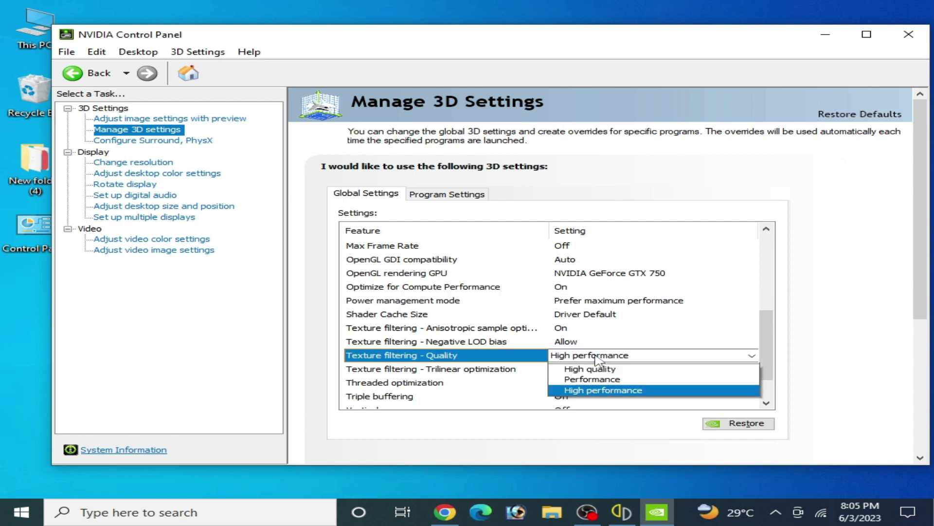
{"action": "left_click", "coordinate": [591, 391]}
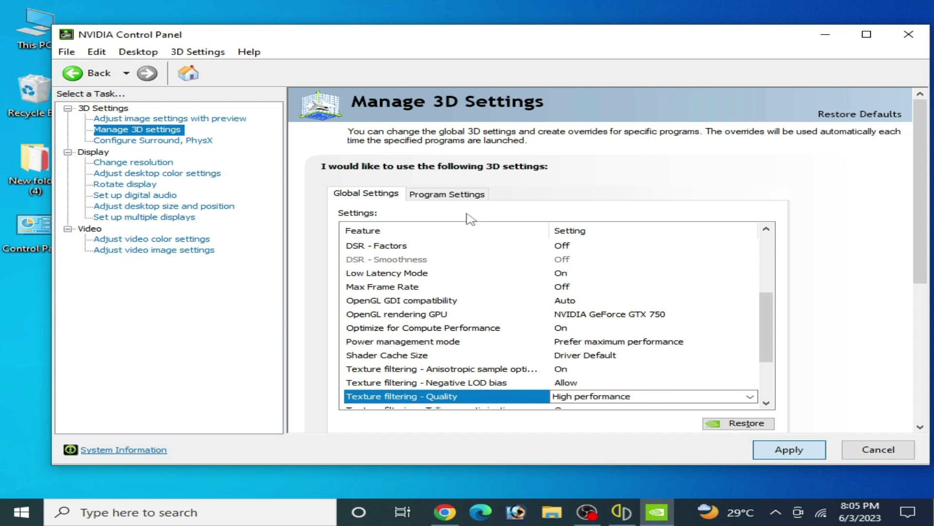
Start adding a program under Program Settings and browse to the Desktop for yuzu.
{"action": "left_click", "coordinate": [458, 192]}
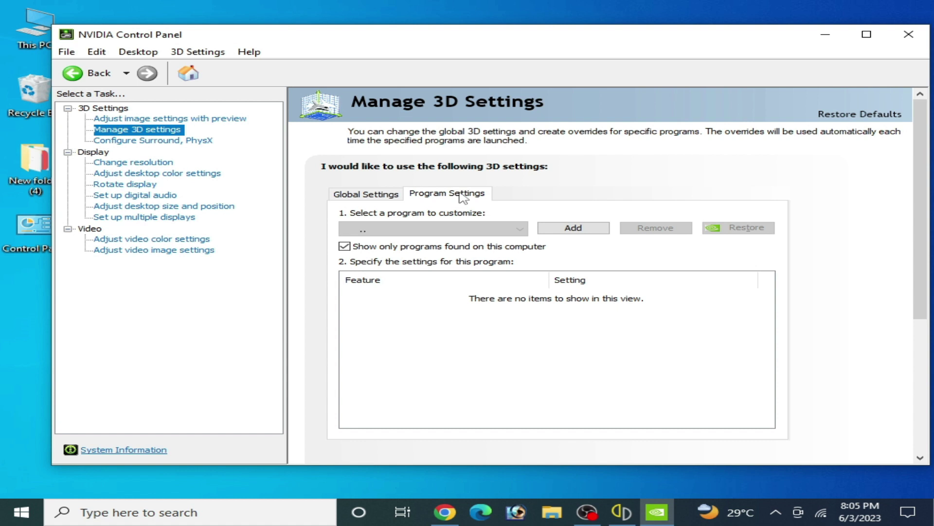
{"action": "left_click", "coordinate": [574, 228]}
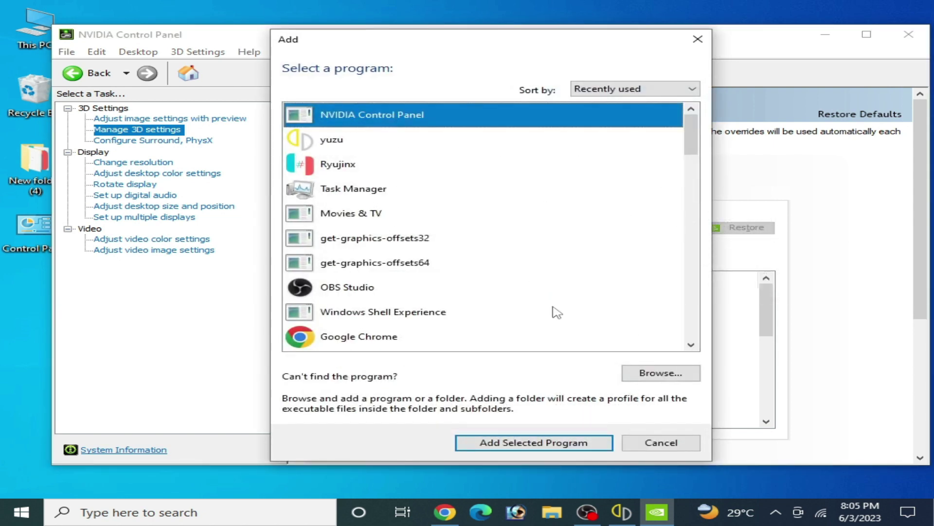
{"action": "left_click", "coordinate": [657, 374]}
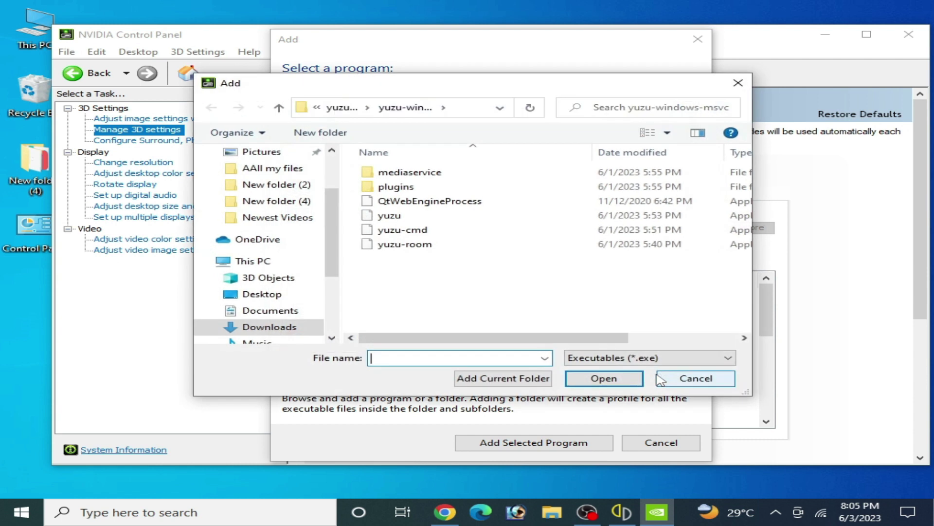
{"action": "left_click", "coordinate": [406, 219]}
{"action": "left_click_drag", "start_coordinate": [400, 338], "coordinate": [373, 341]}
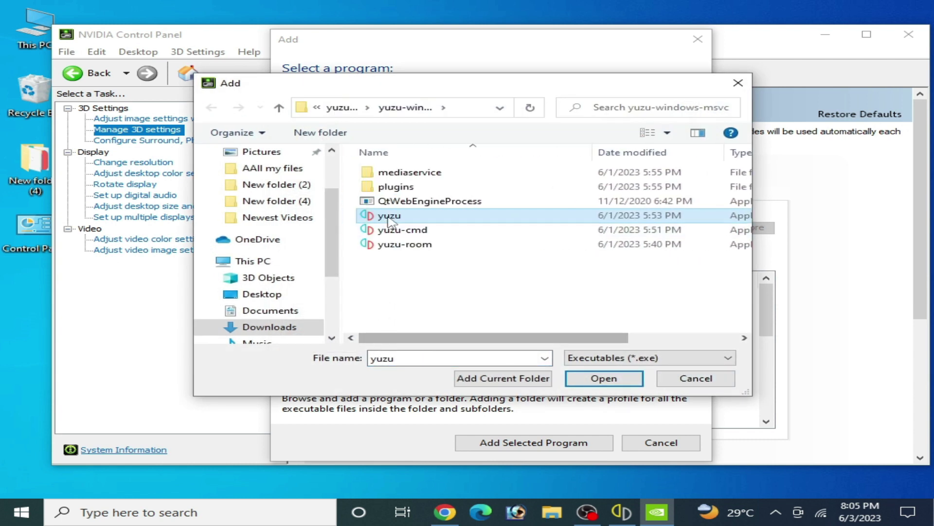
{"action": "left_click", "coordinate": [258, 296]}
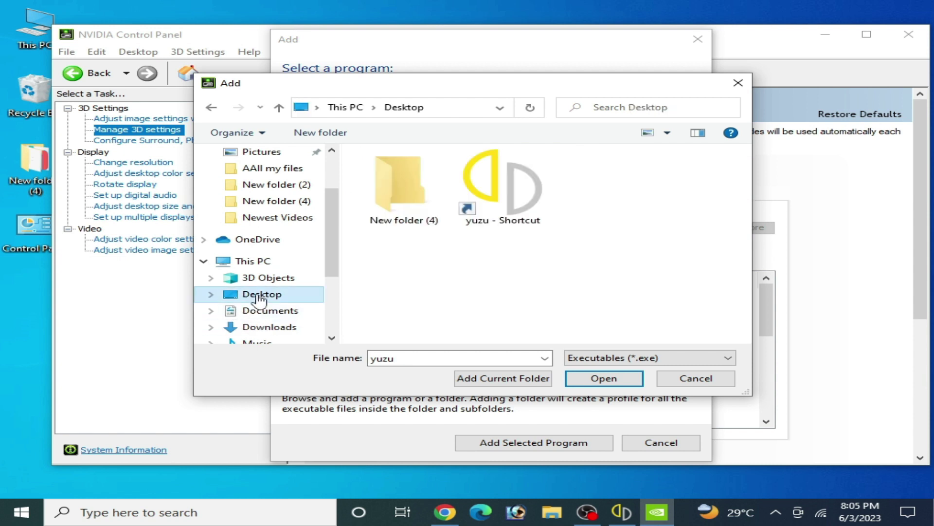
Add yuzu.exe from the shortcut's file location, apply the 3D settings, and close the panel.
{"action": "left_click", "coordinate": [490, 192]}
{"action": "right_click", "coordinate": [490, 192]}
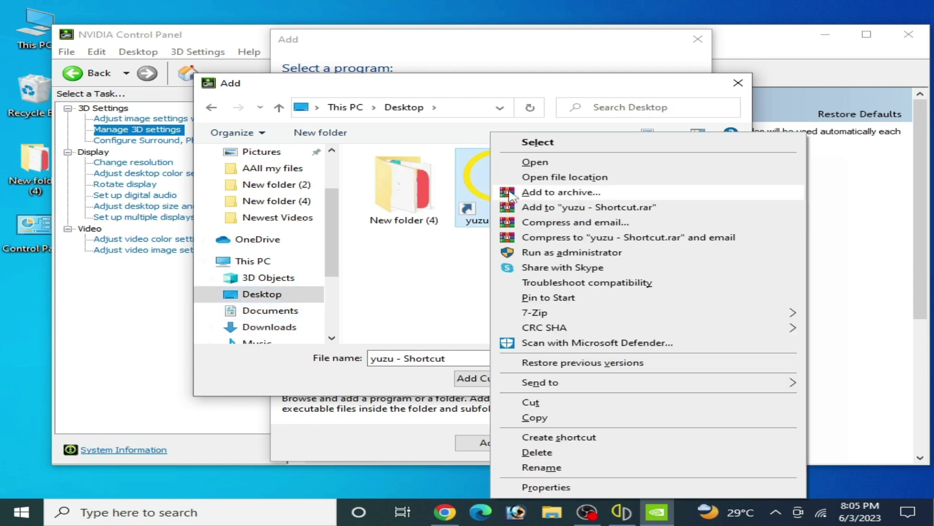
{"action": "left_click", "coordinate": [557, 177]}
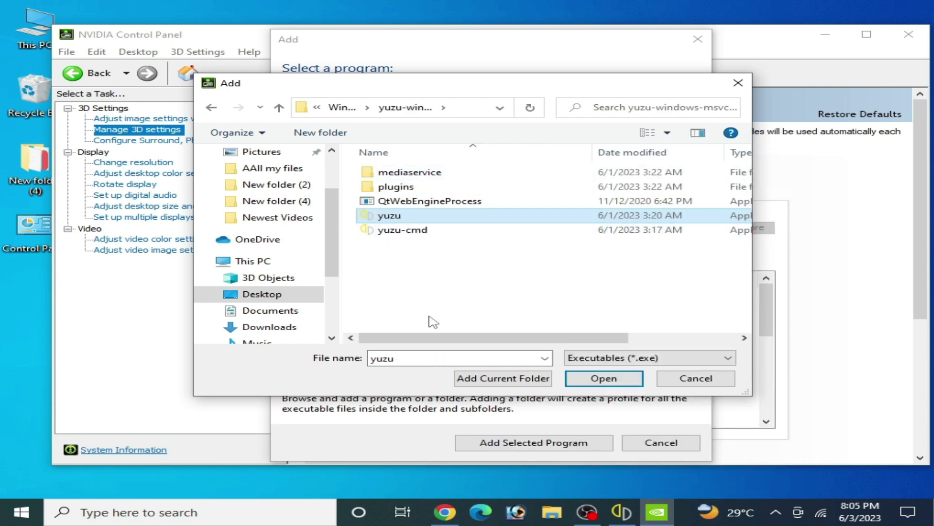
{"action": "left_click_drag", "start_coordinate": [423, 341], "coordinate": [568, 340]}
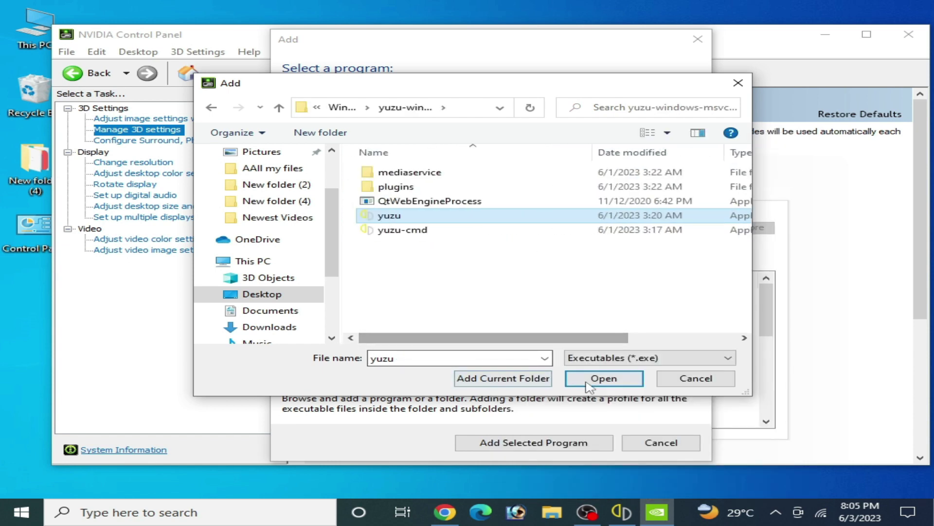
{"action": "left_click", "coordinate": [599, 378]}
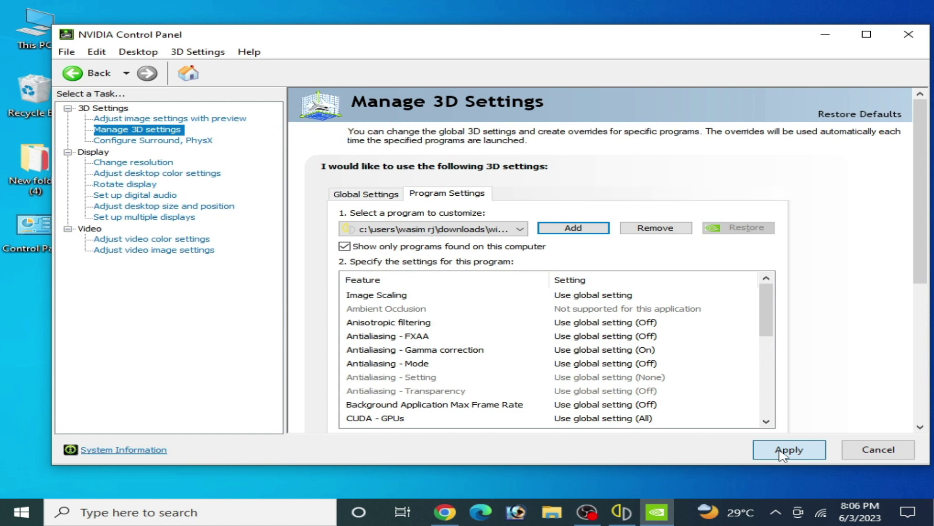
{"action": "left_click", "coordinate": [780, 452]}
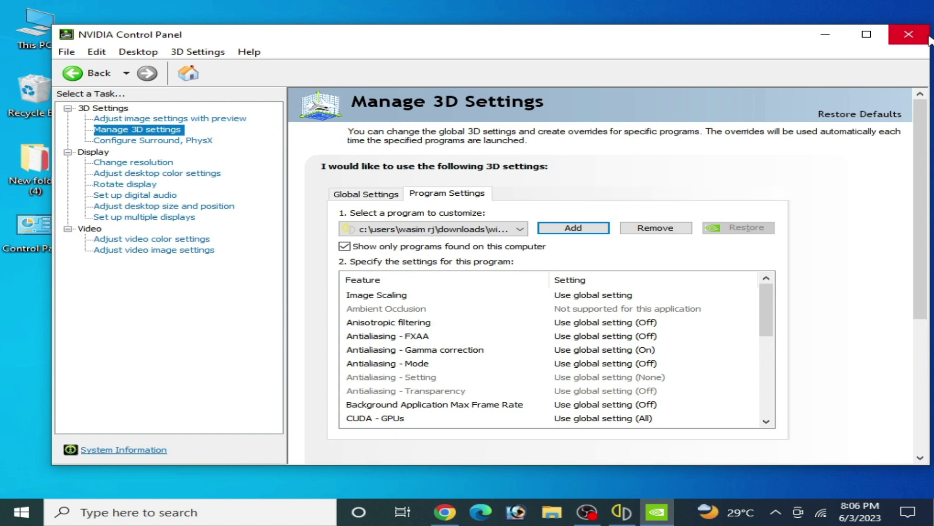
{"action": "left_click", "coordinate": [908, 35]}
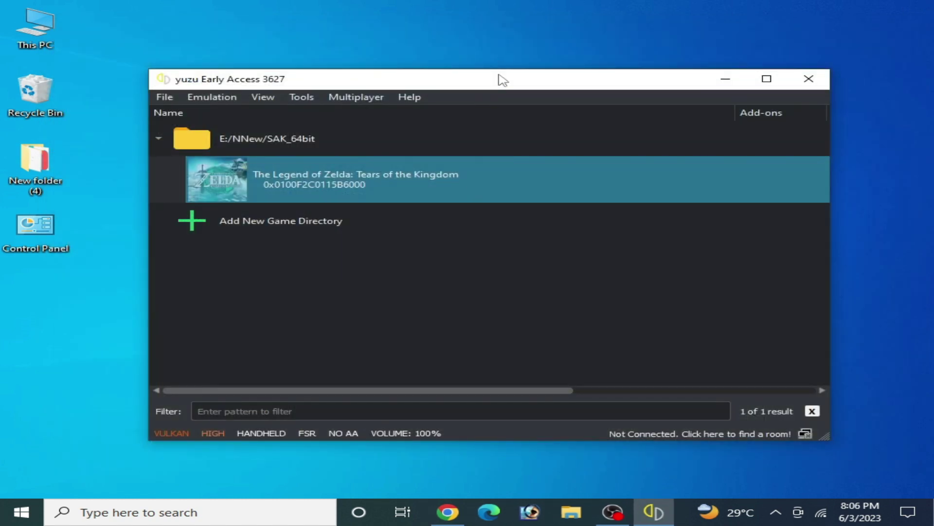
Go from the desktop's Display settings to the Graphics settings page.
{"action": "right_click", "coordinate": [498, 38]}
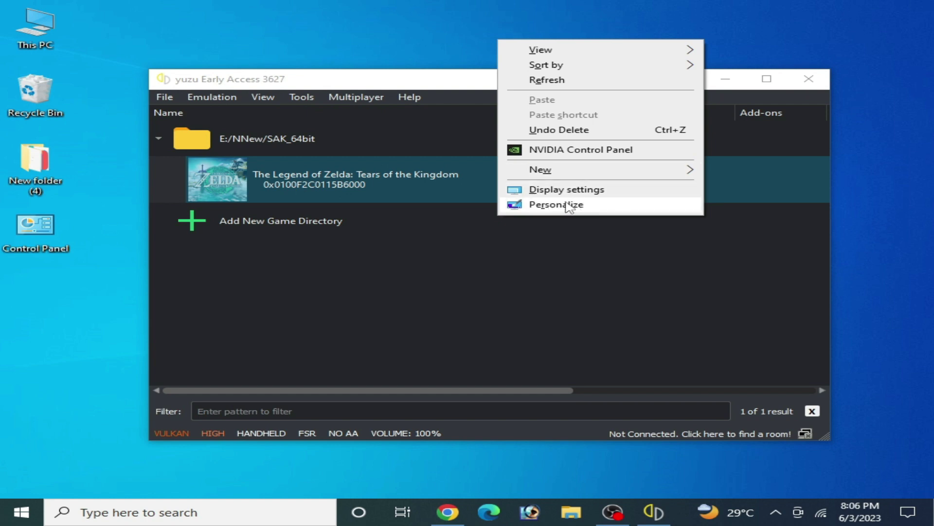
{"action": "left_click", "coordinate": [560, 192]}
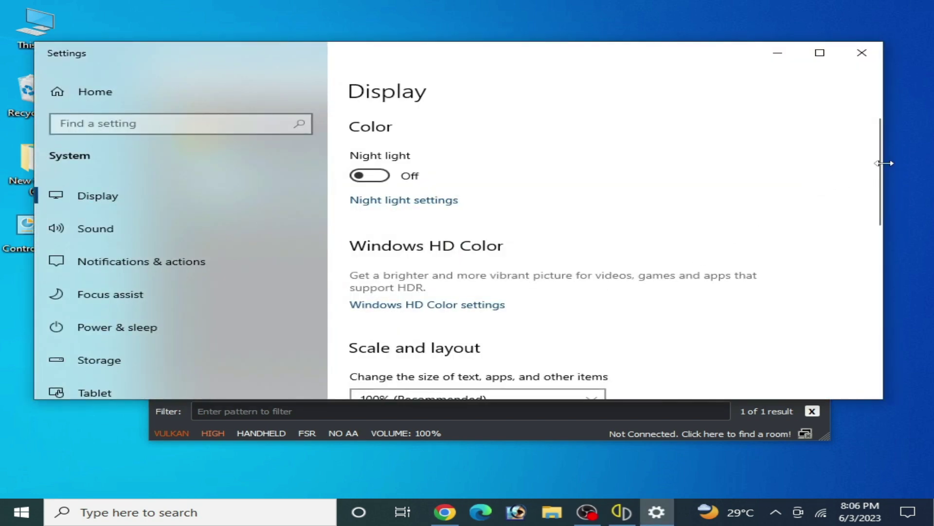
{"action": "left_click_drag", "start_coordinate": [876, 166], "coordinate": [886, 304]}
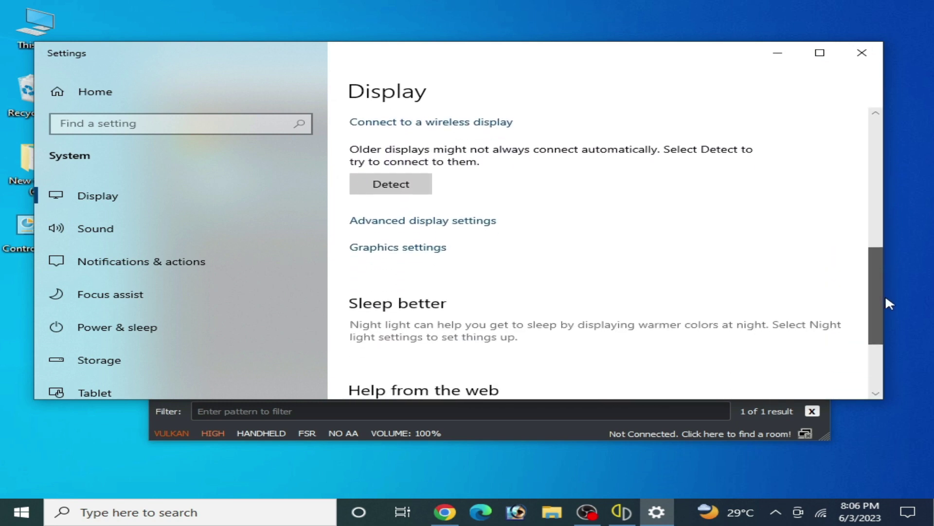
{"action": "left_click", "coordinate": [408, 251]}
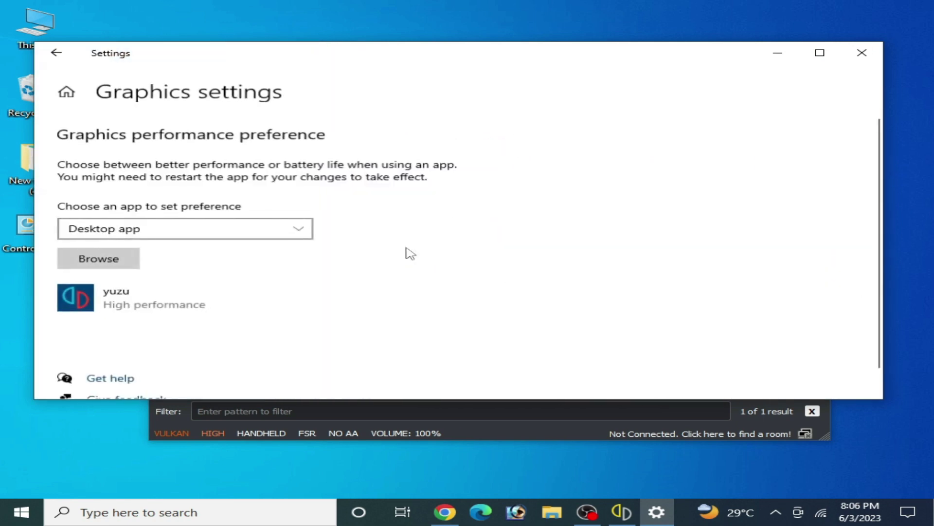
Remove the old yuzu entry and add the Early Access yuzu.exe from the shortcut's location.
{"action": "left_click", "coordinate": [173, 306]}
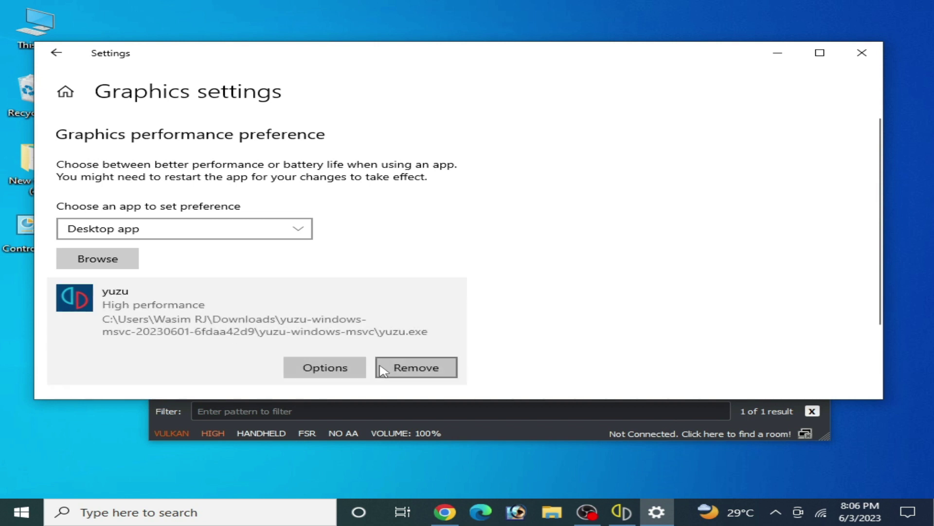
{"action": "left_click", "coordinate": [385, 369]}
{"action": "left_click", "coordinate": [92, 261]}
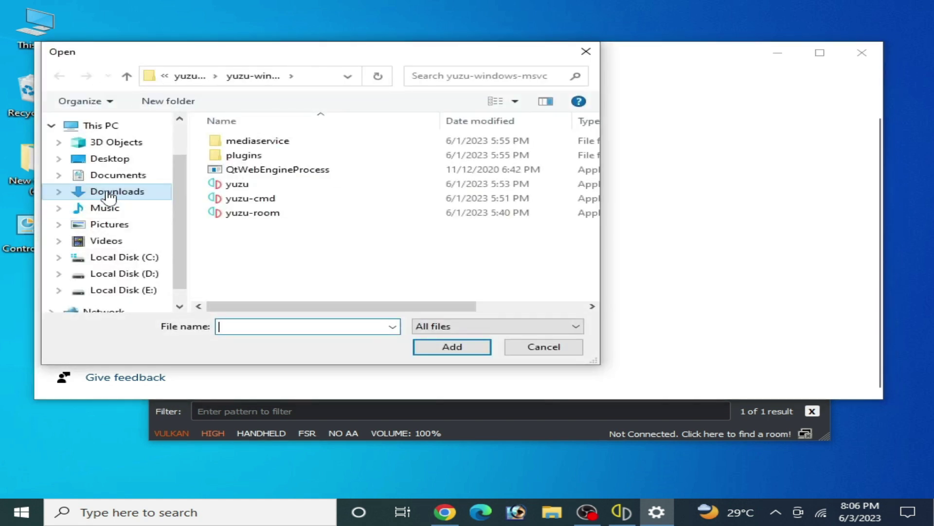
{"action": "left_click", "coordinate": [105, 158]}
{"action": "left_click", "coordinate": [357, 165]}
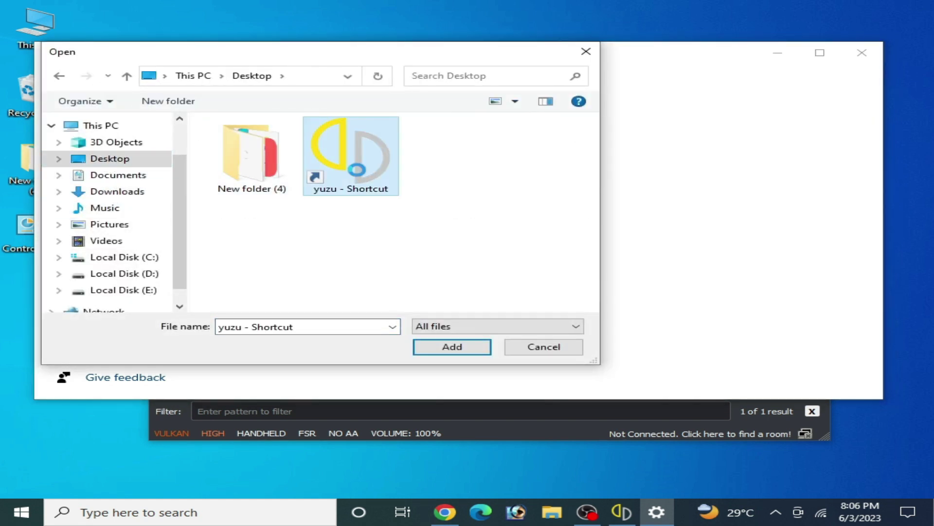
{"action": "right_click", "coordinate": [356, 130]}
{"action": "left_click", "coordinate": [417, 179]}
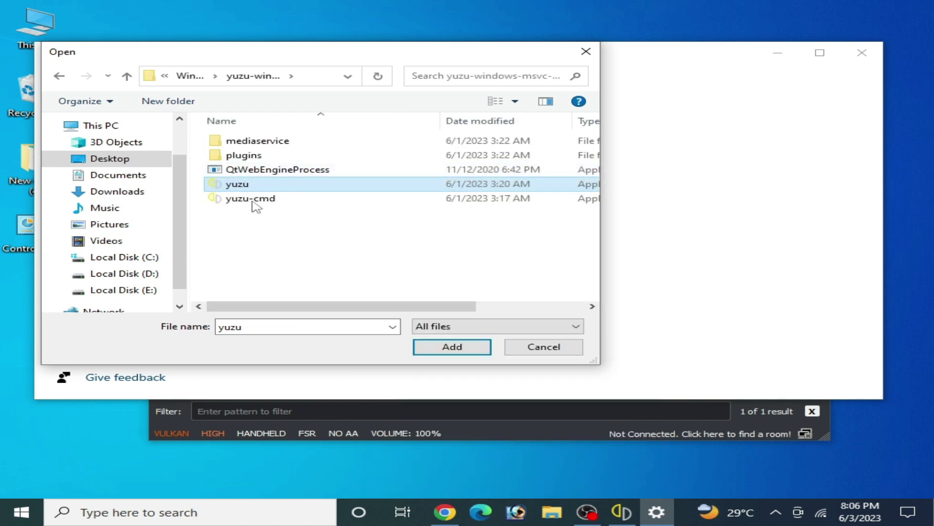
{"action": "left_click_drag", "start_coordinate": [306, 310], "coordinate": [263, 311]}
{"action": "left_click", "coordinate": [436, 349]}
Set yuzu.exe's graphics preference to High performance, save, and close Settings.
{"action": "left_click", "coordinate": [451, 340]}
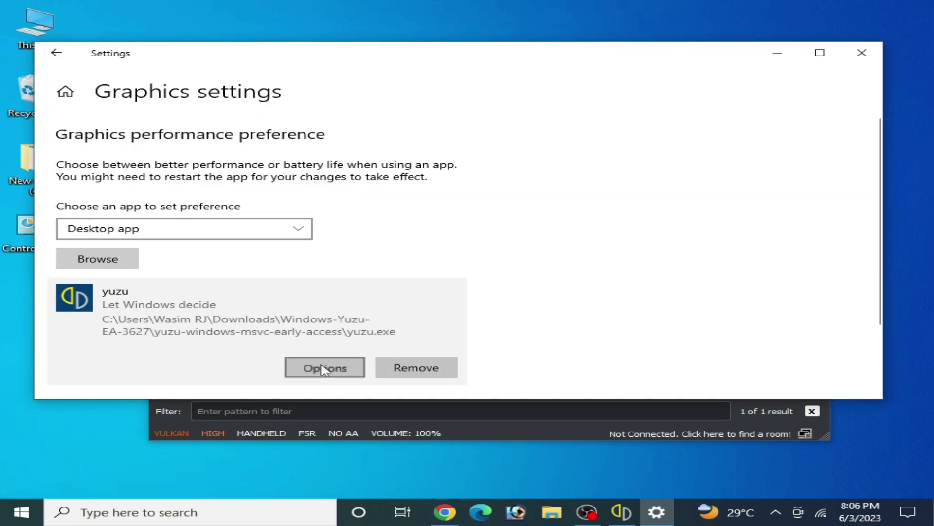
{"action": "left_click", "coordinate": [336, 366]}
{"action": "left_click", "coordinate": [302, 251]}
{"action": "left_click", "coordinate": [372, 301]}
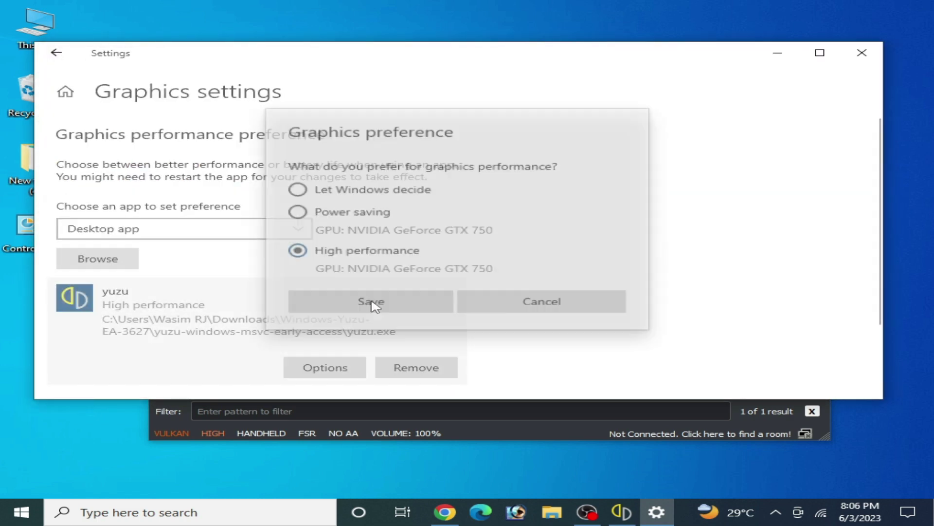
{"action": "left_click", "coordinate": [862, 53]}
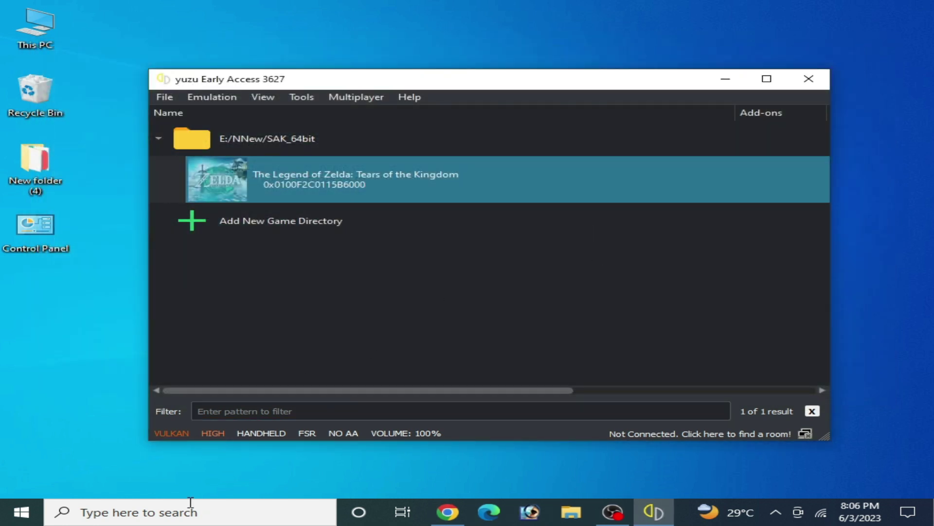
{"action": "left_click", "coordinate": [161, 510]}
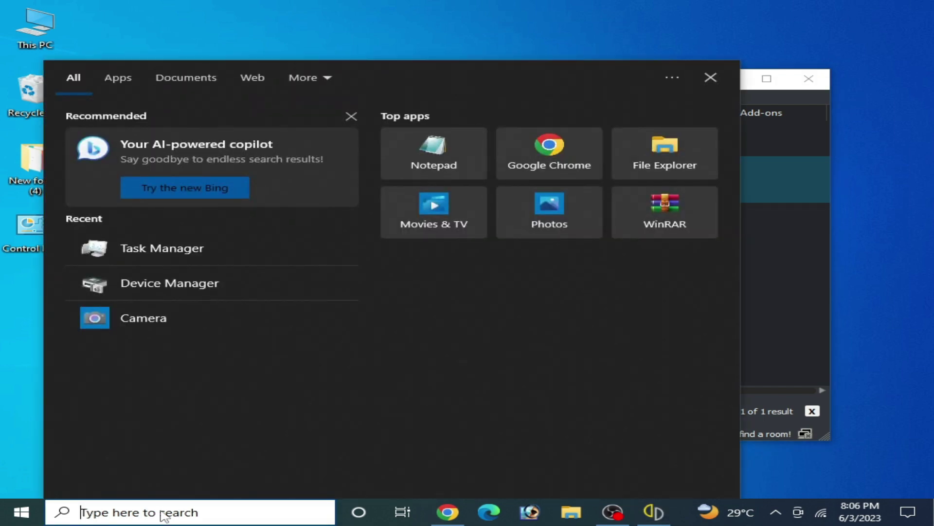
Set the yuzu.exe process to High priority in Task Manager's Details, then close Task Manager.
{"action": "left_click", "coordinate": [152, 249]}
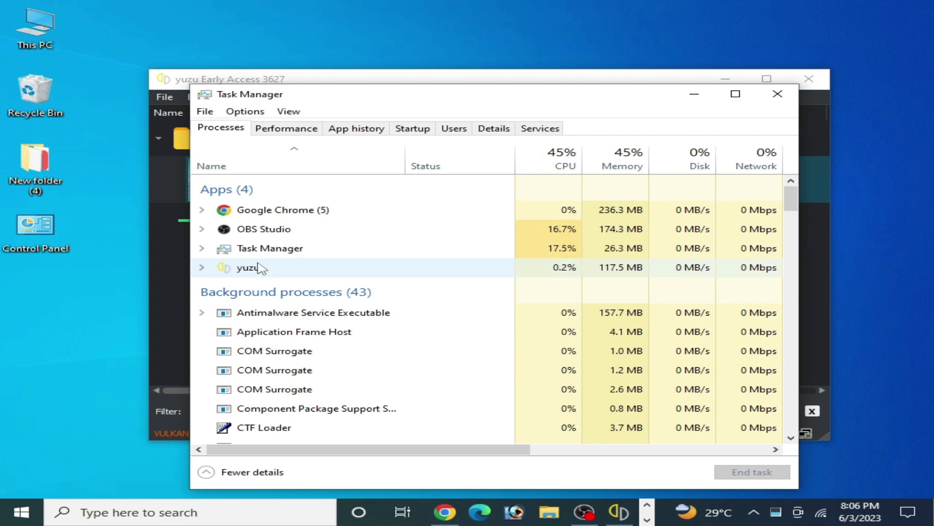
{"action": "right_click", "coordinate": [257, 275]}
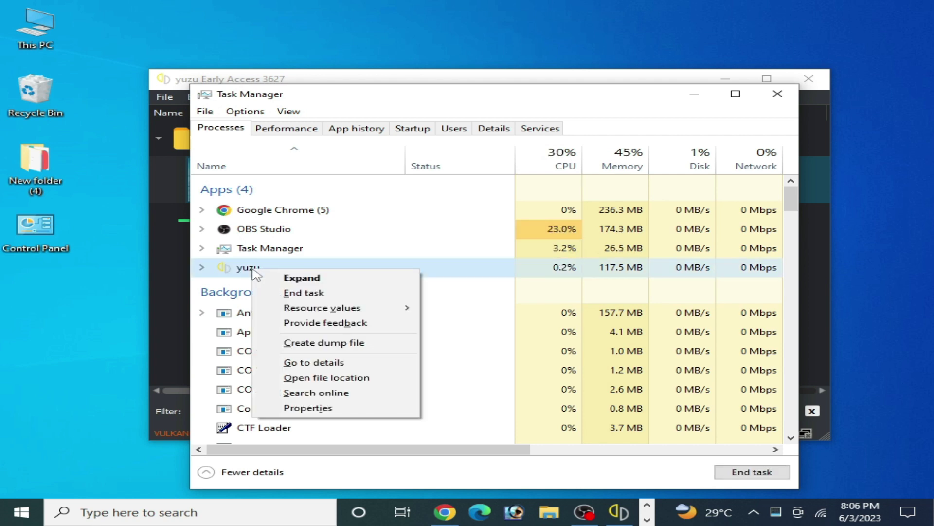
{"action": "left_click", "coordinate": [313, 363]}
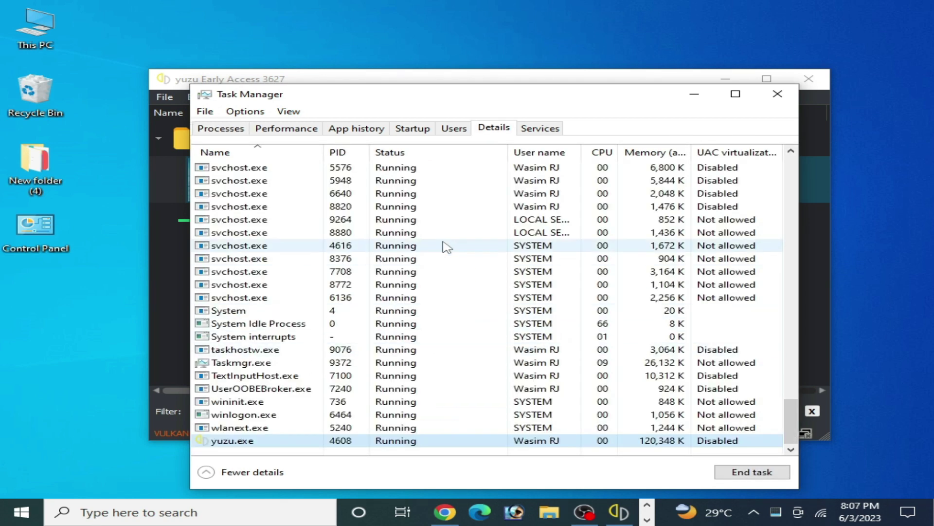
{"action": "right_click", "coordinate": [251, 444]}
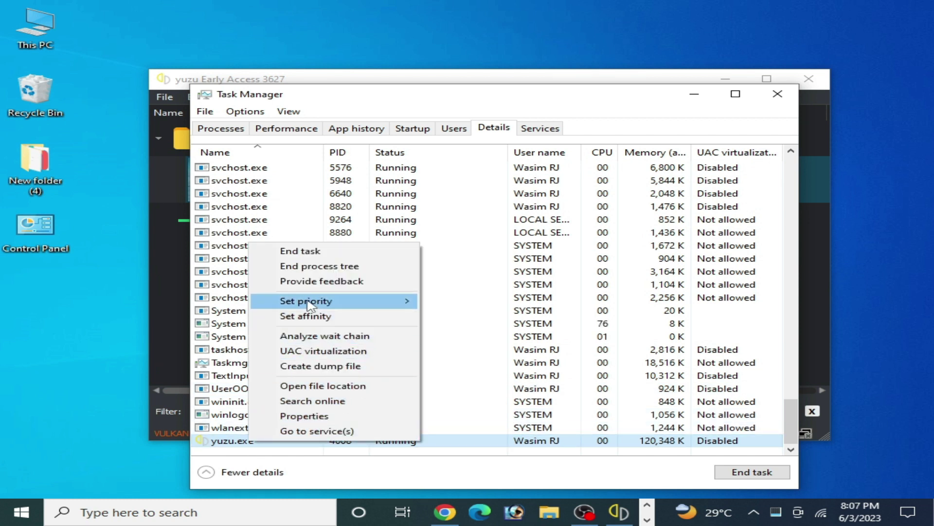
{"action": "mouse_move", "coordinate": [321, 304]}
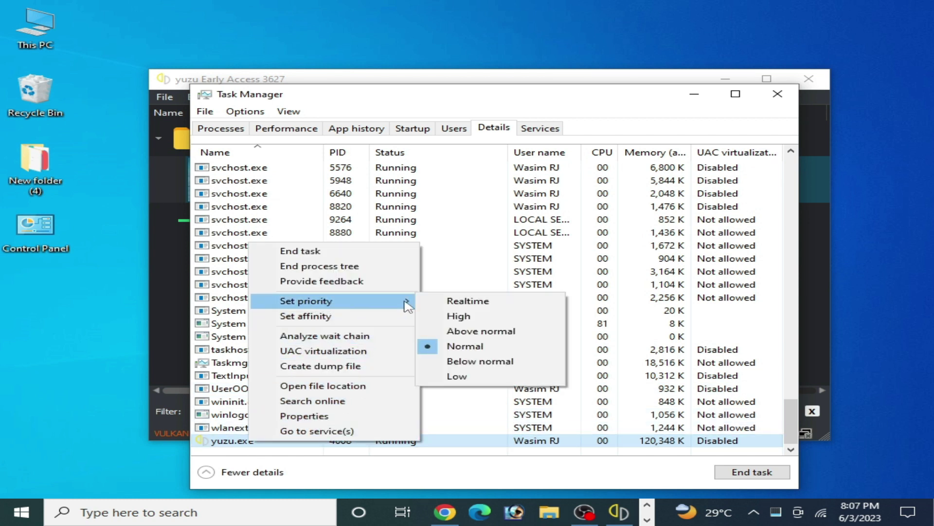
{"action": "left_click", "coordinate": [459, 316]}
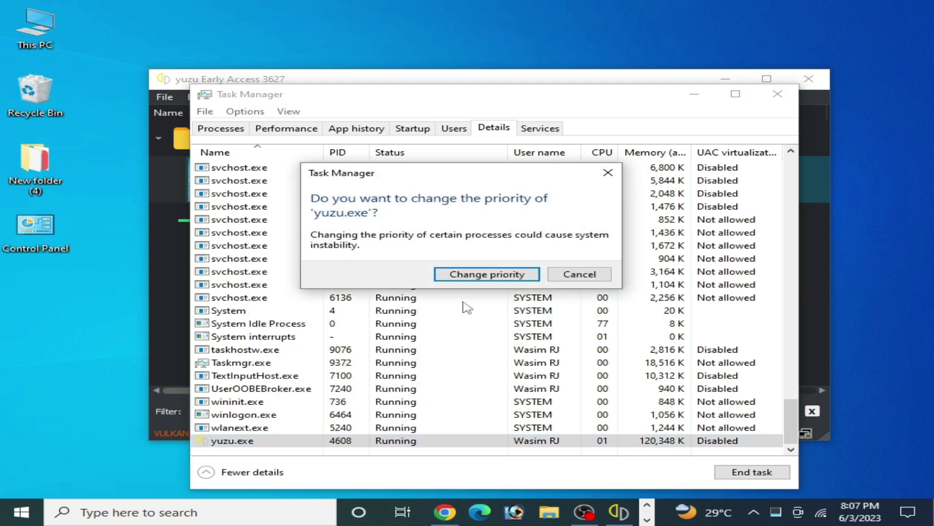
{"action": "left_click", "coordinate": [465, 275]}
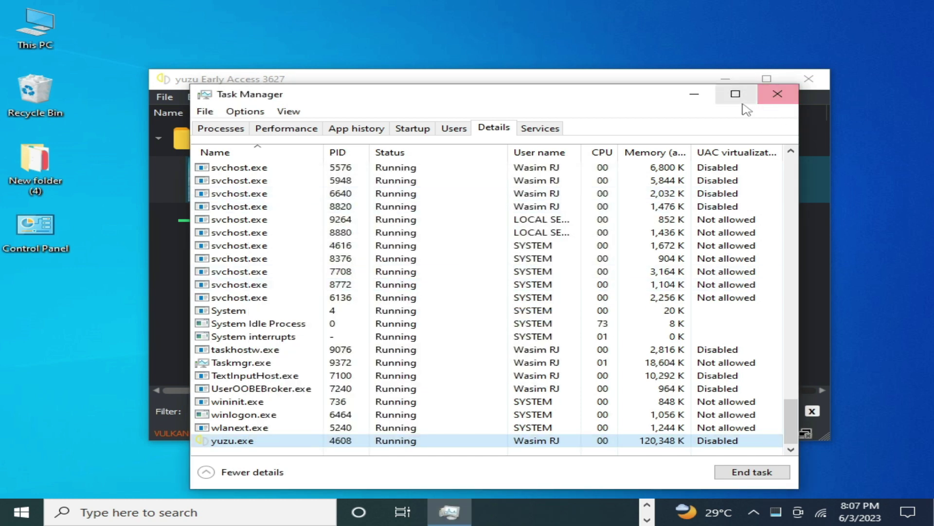
{"action": "left_click", "coordinate": [778, 94]}
{"action": "left_click_drag", "start_coordinate": [590, 88], "coordinate": [572, 84]}
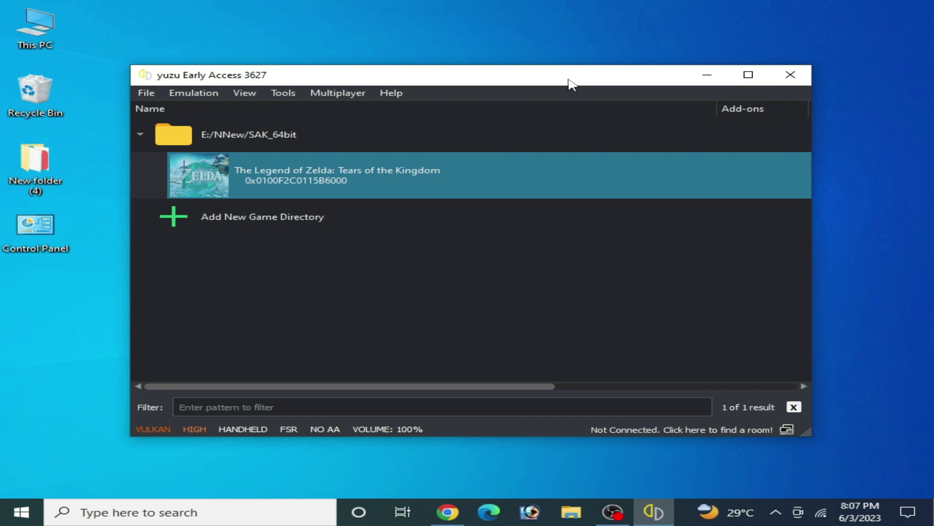